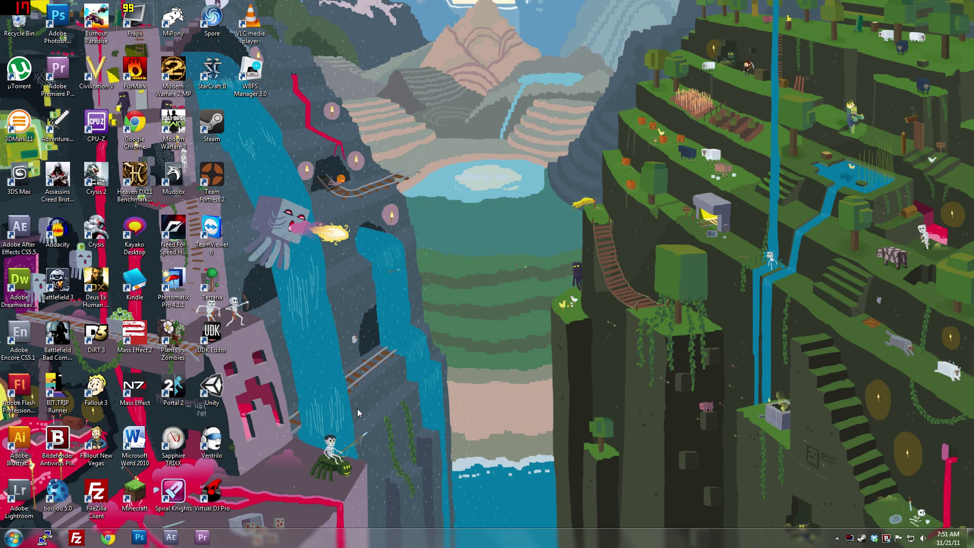
- Launch Minecraft in a maximized window and load the first single-player world
double_click(135, 495)
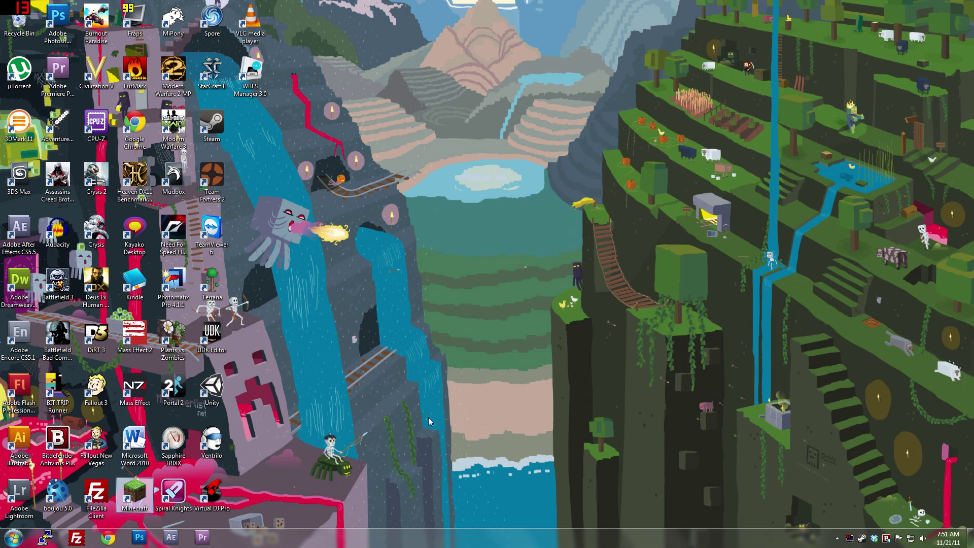
key(Return)
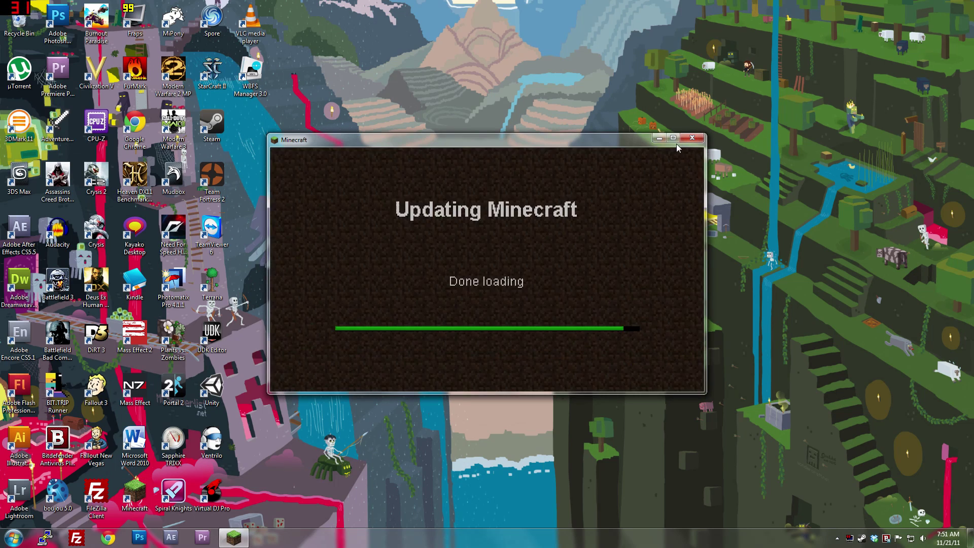
click(673, 138)
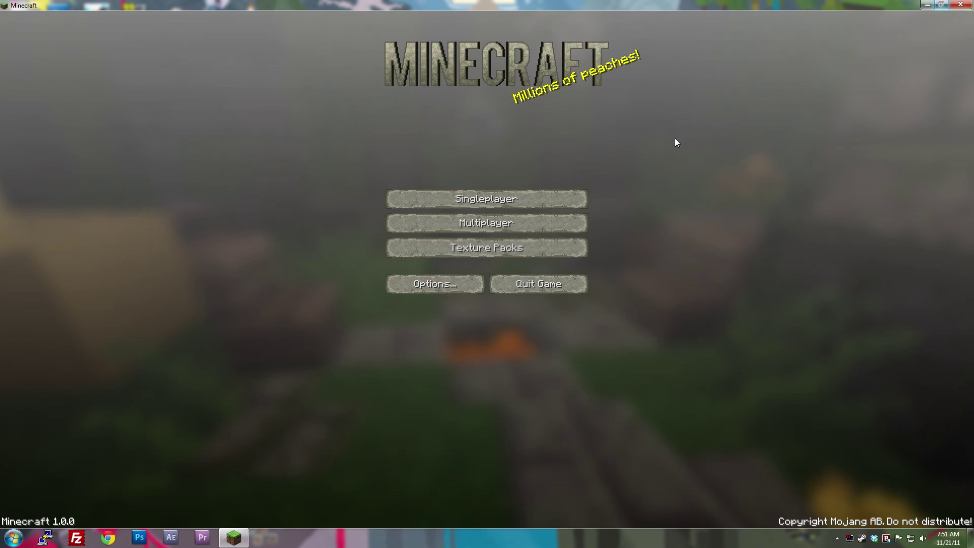
click(457, 201)
double_click(424, 59)
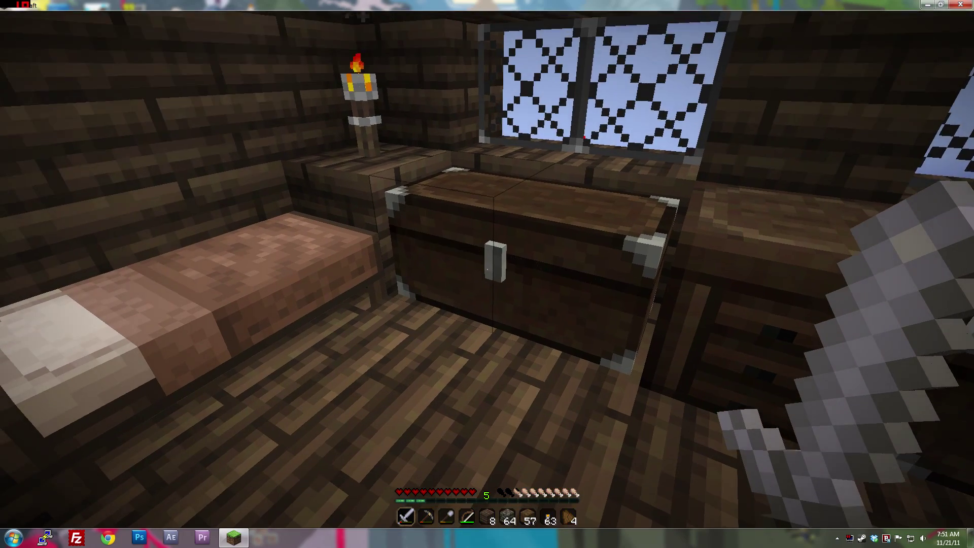
- Move around the room and examine the double chests' textures from several angles and distances
key(w)
key(s)
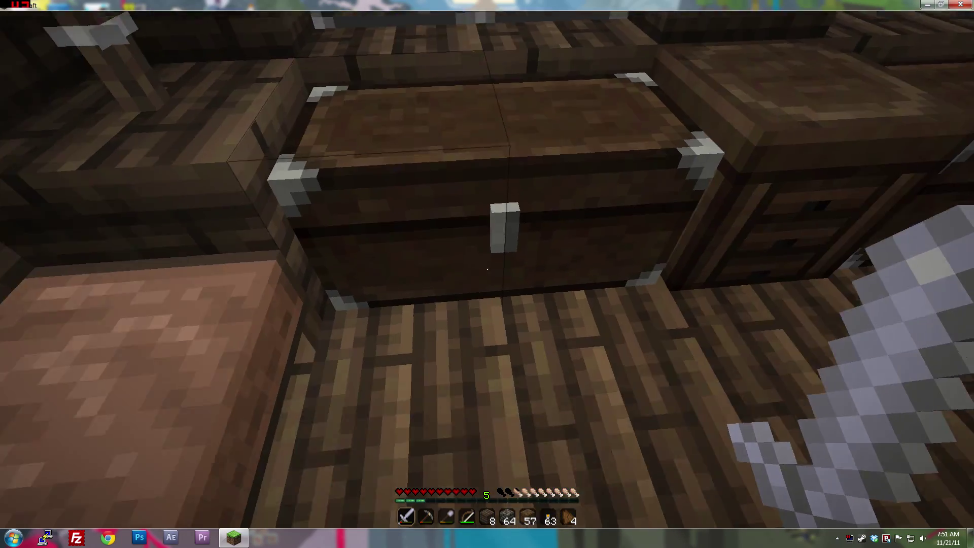
key(w)
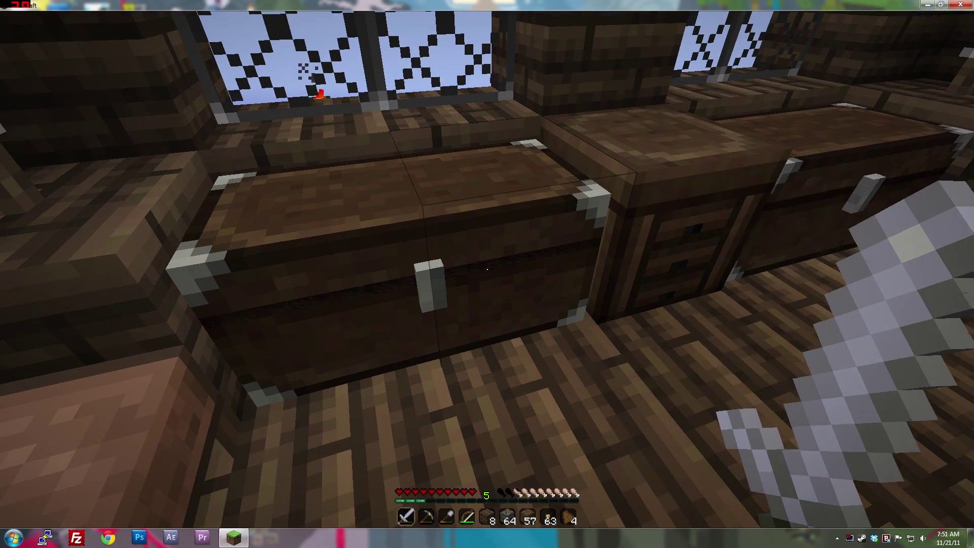
key(w)
key(d)
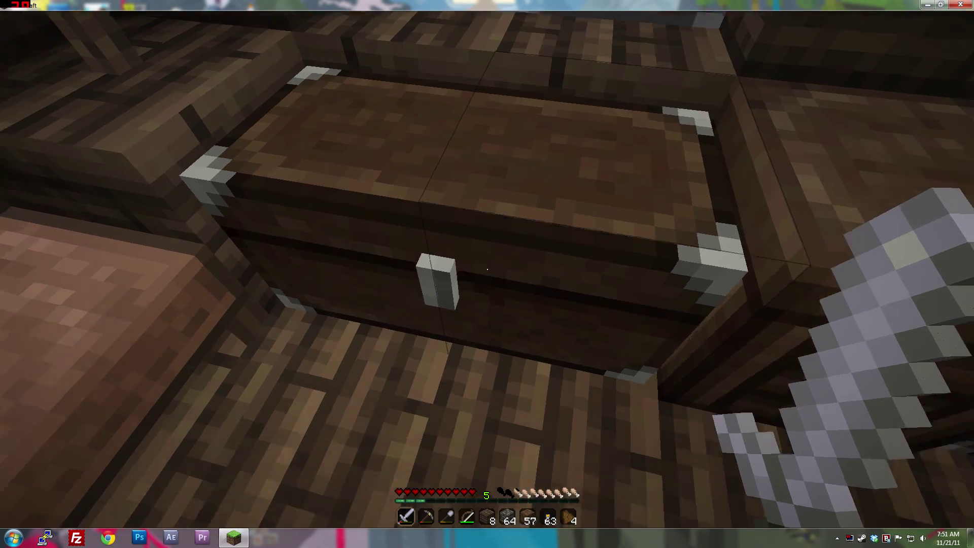
key(s)
key(a)
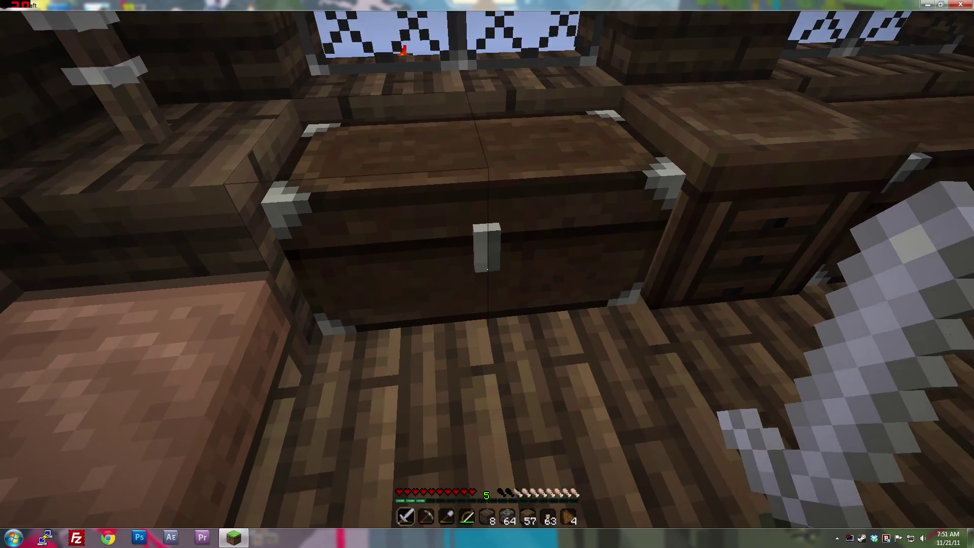
key(w)
key(s)
key(s)
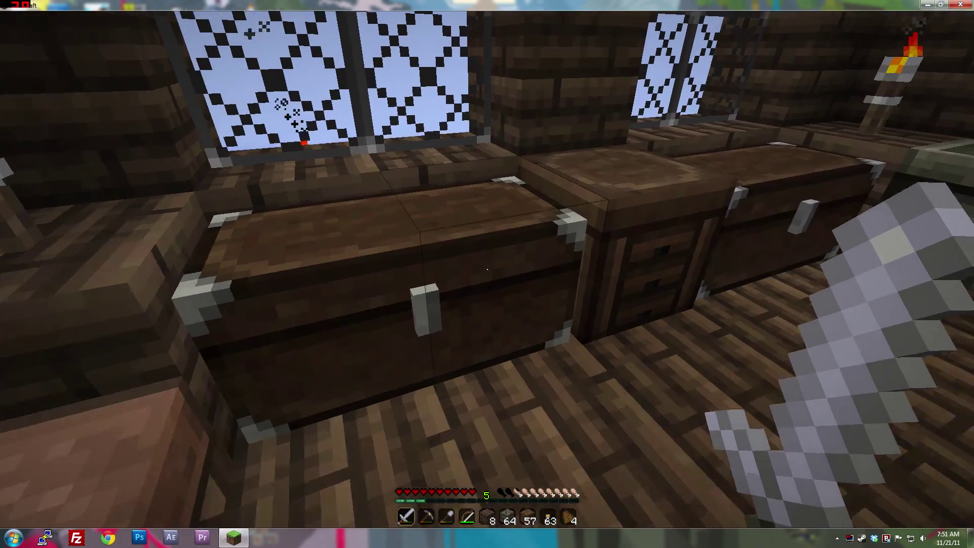
key(w)
key(s)
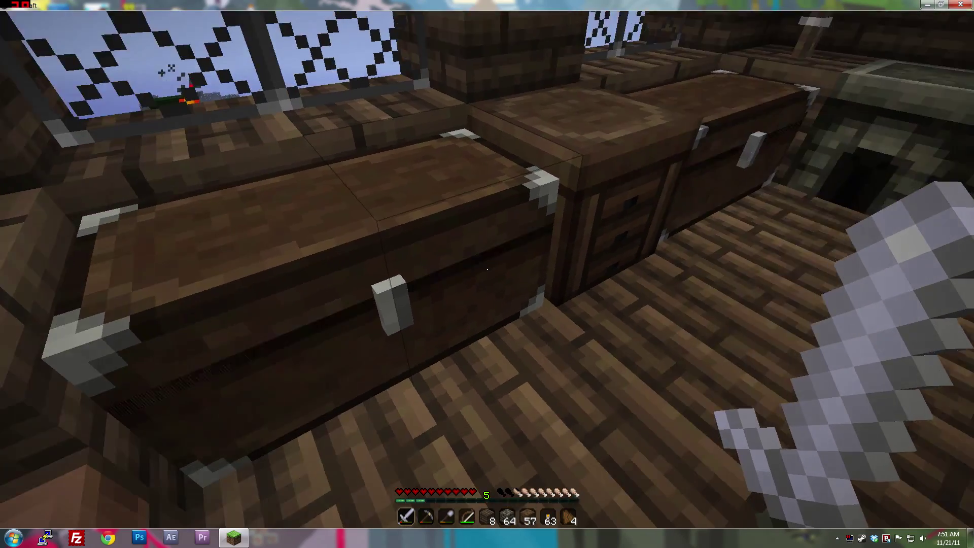
key(w)
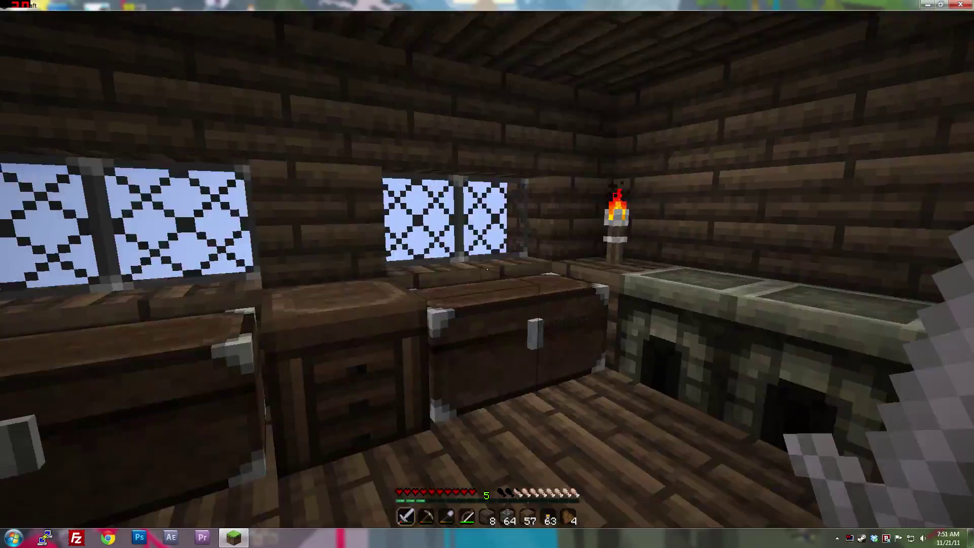
key(w)
key(a)
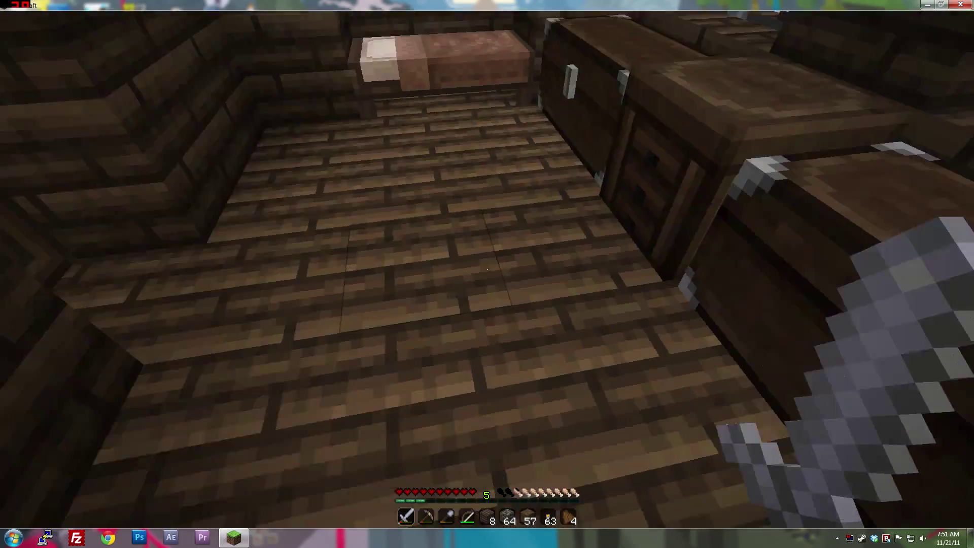
key(s)
key(s)
key(w)
- Leave the world, open the texture pack folder from the game's texture pack selection, and minimize the game
key(Escape)
click(486, 260)
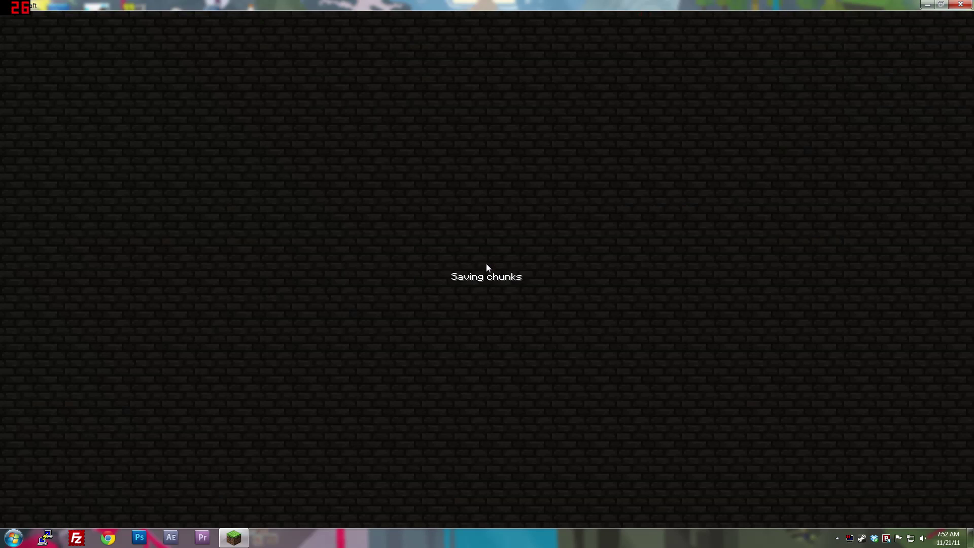
click(497, 253)
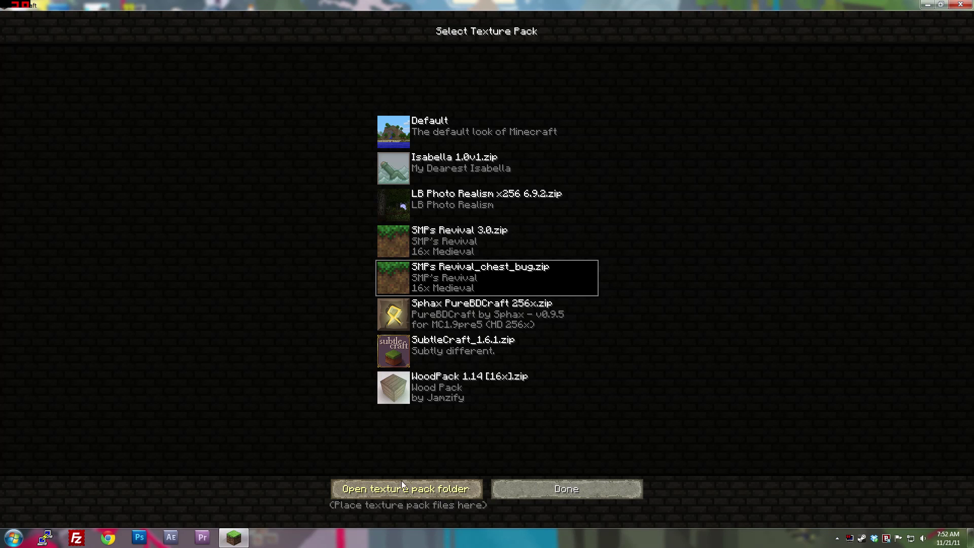
click(386, 489)
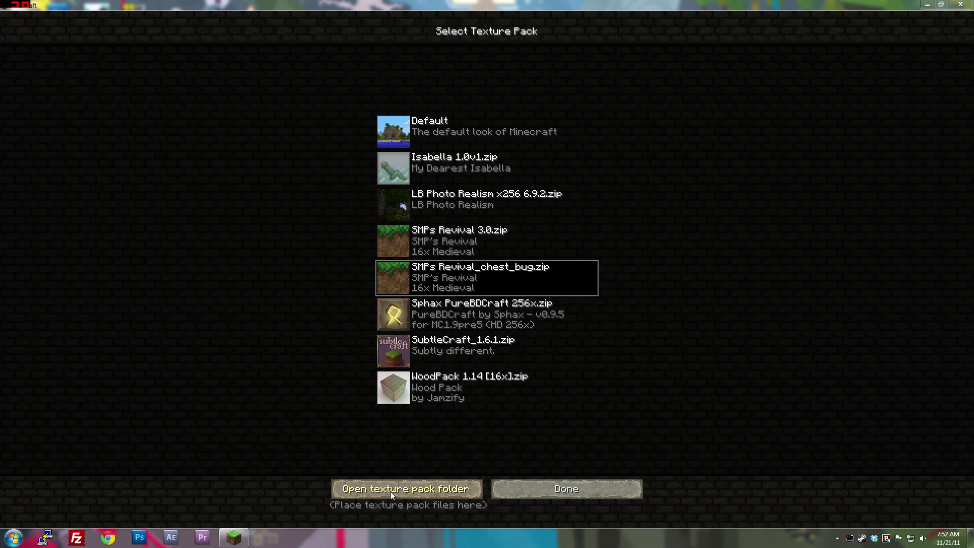
click(923, 5)
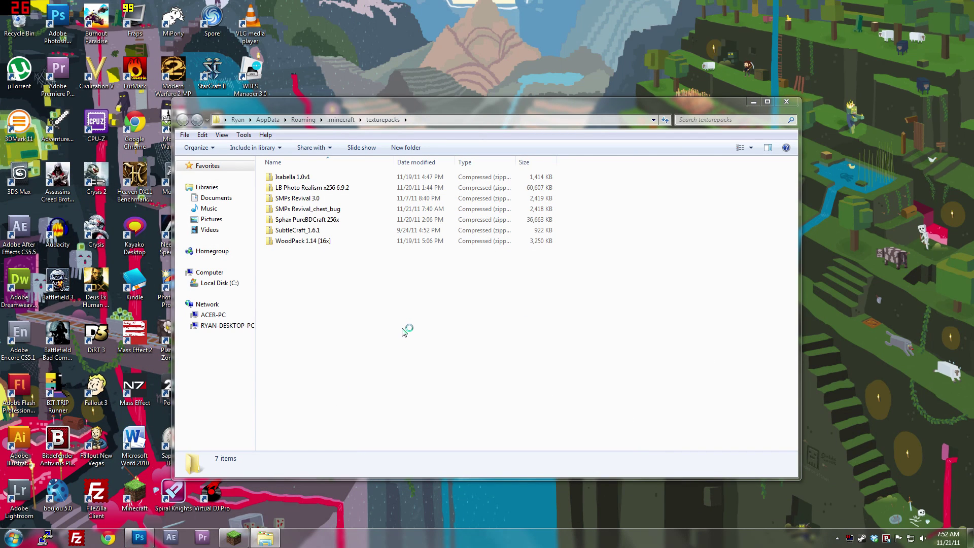
- Switch to Photoshop and bring the texturepacks folder window in front of it
click(264, 540)
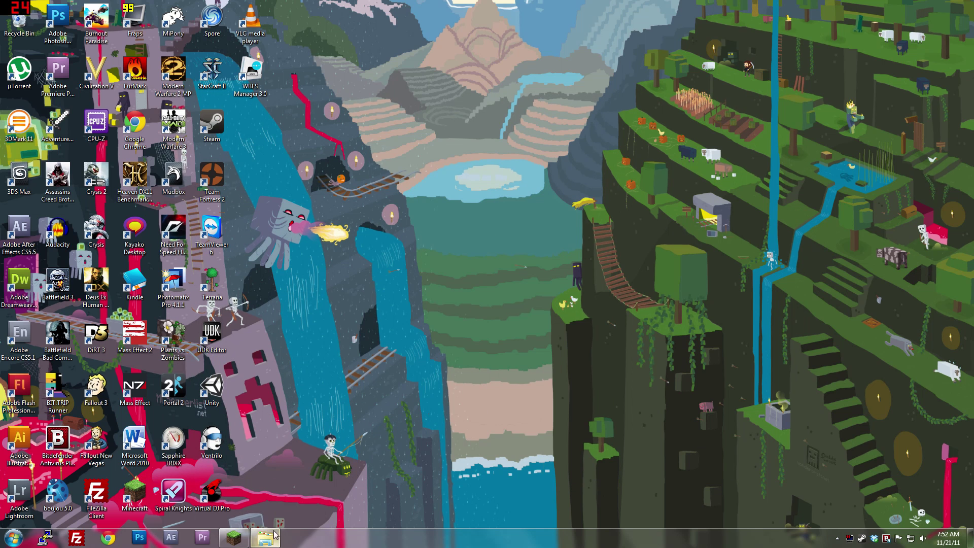
click(272, 538)
click(271, 539)
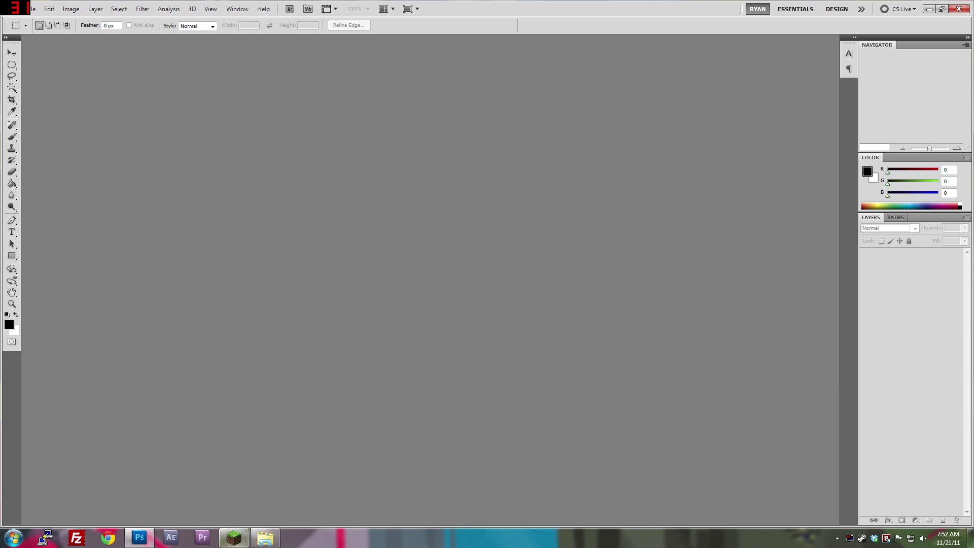
click(269, 537)
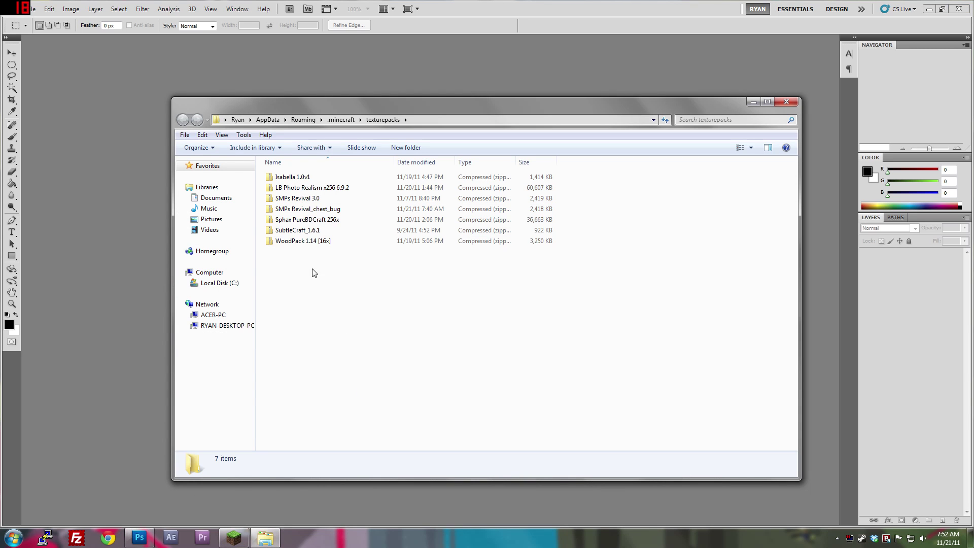
- Duplicate the SMPs Revival_chest_bug archive and rename the copy SMPs Revival_fixed
click(308, 209)
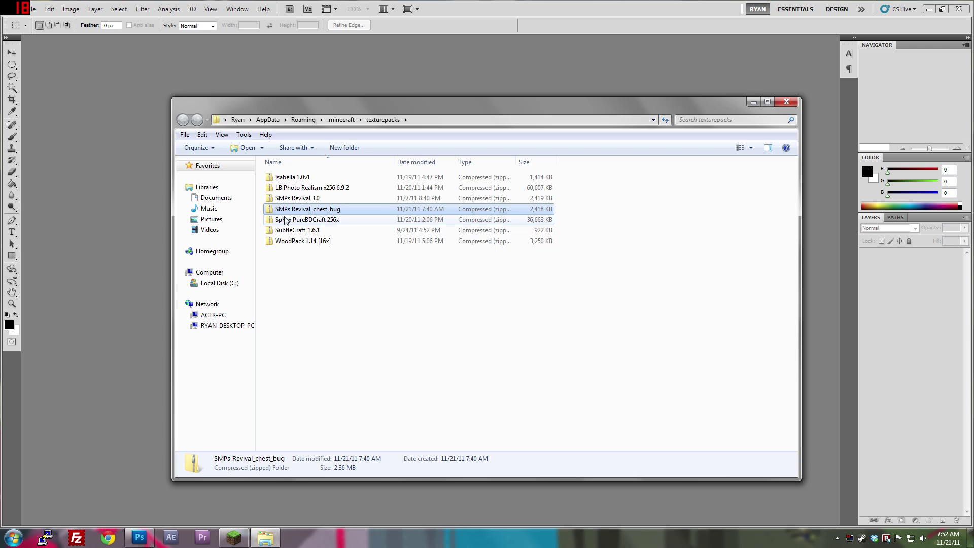
key(ctrl+v)
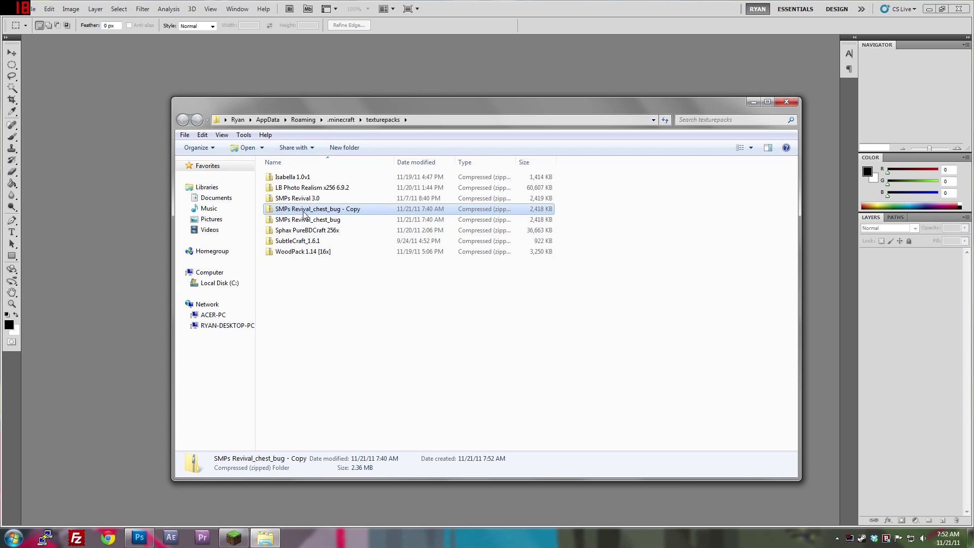
right_click(304, 209)
click(330, 426)
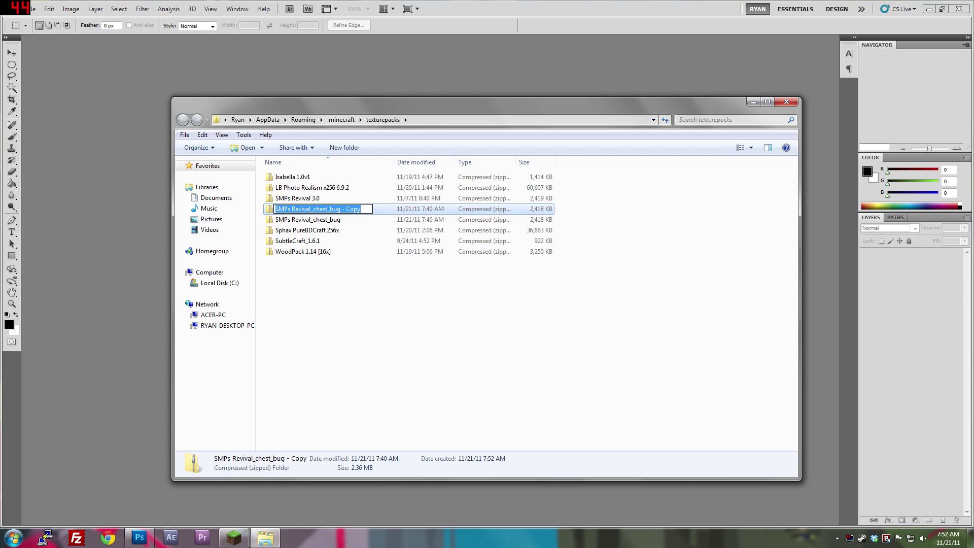
drag(361, 209, 312, 209)
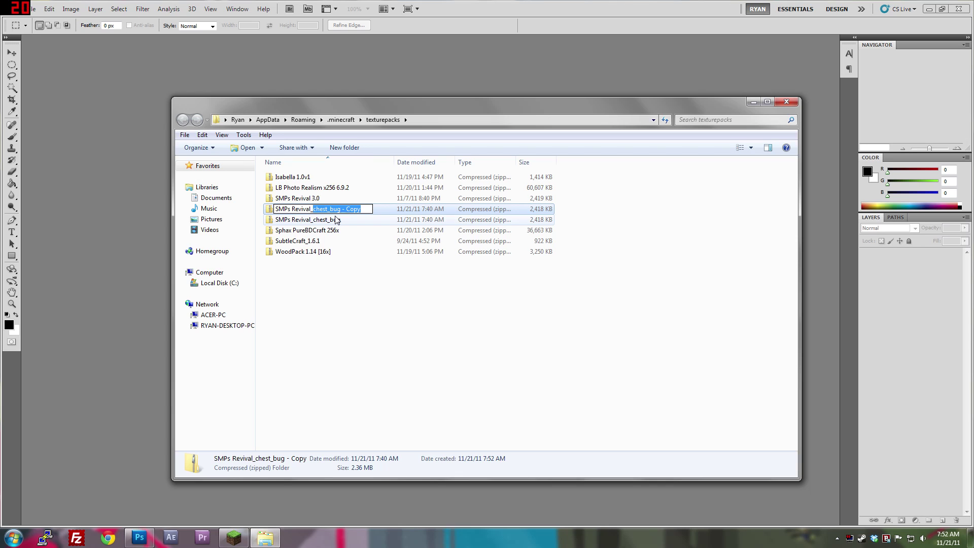
text(fixed)
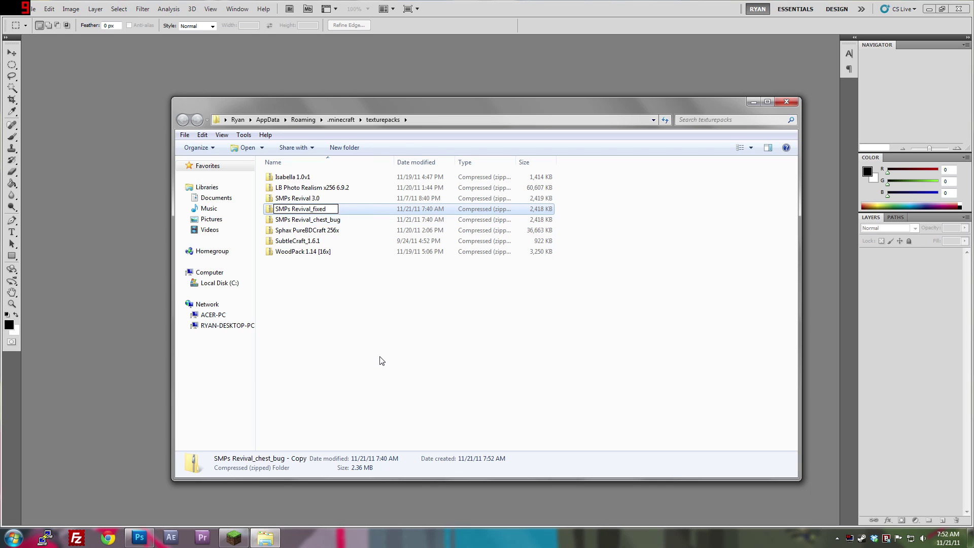
click(382, 361)
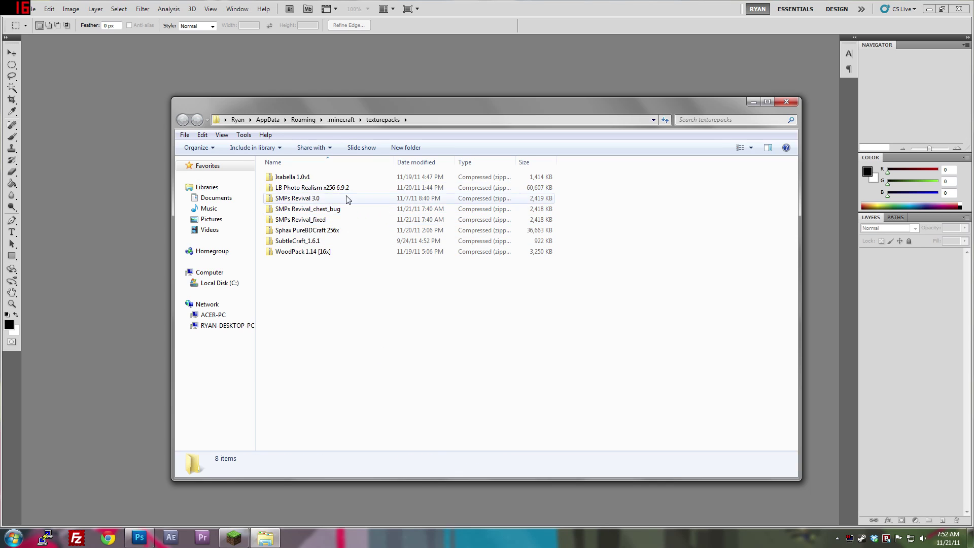
- Copy the chest and largechest images from the item folder of SMPs Revival_chest_bug into the texturepacks folder
double_click(316, 209)
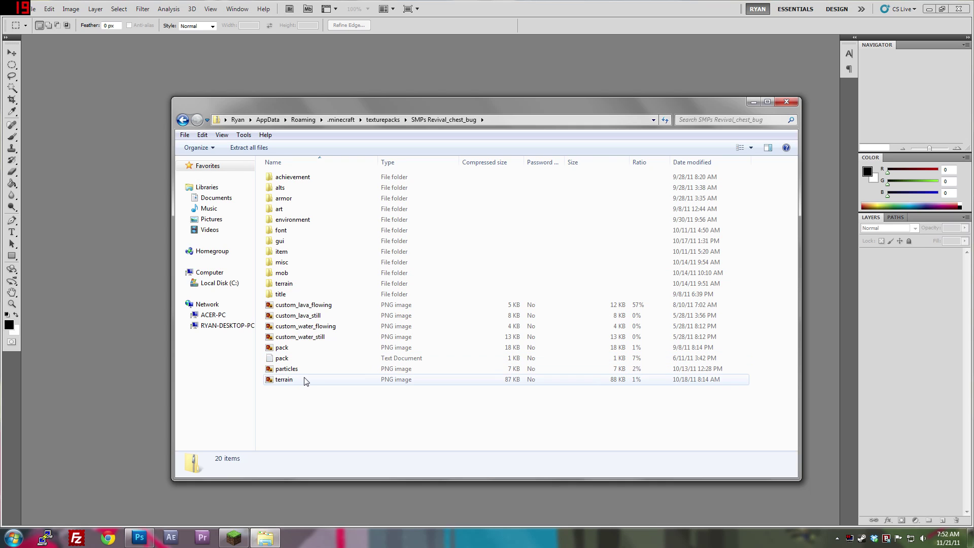
double_click(304, 252)
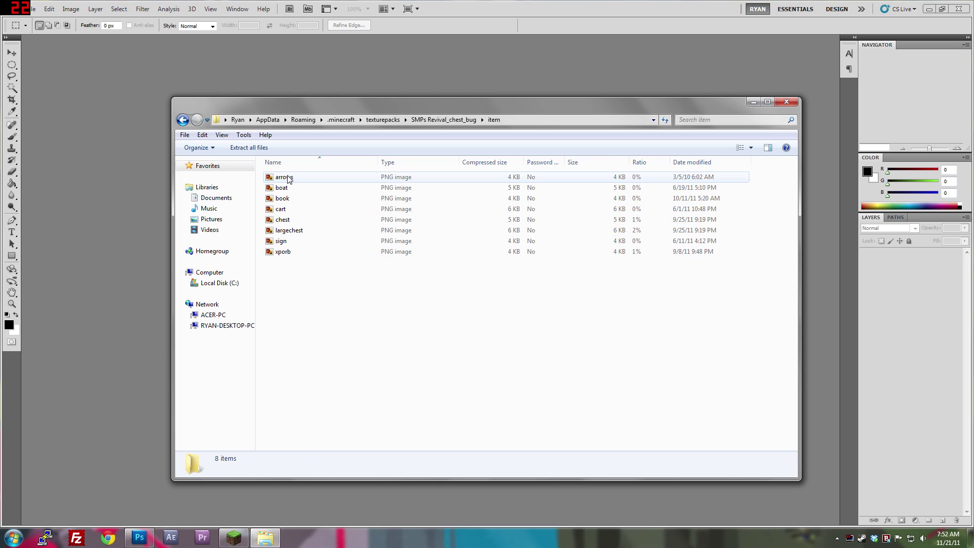
click(293, 220)
shift+click(299, 231)
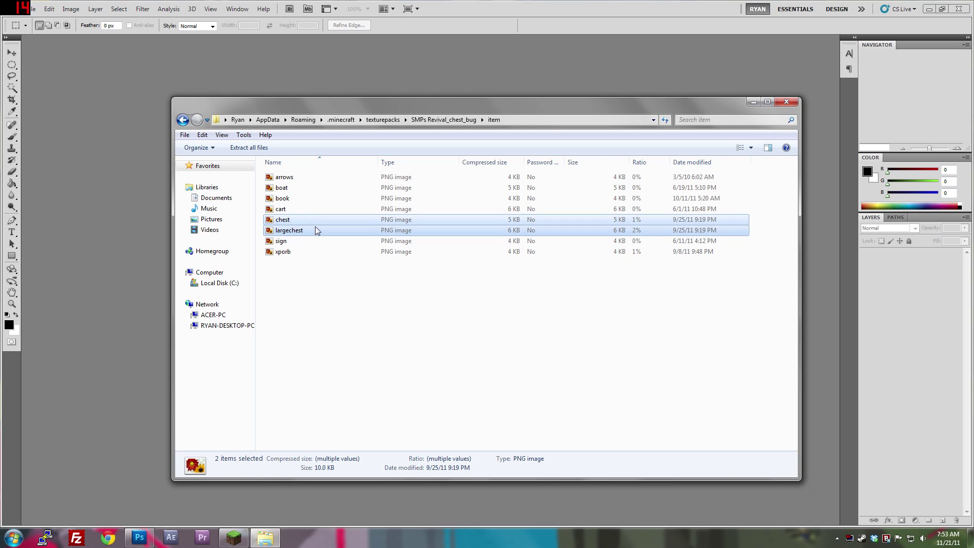
click(183, 120)
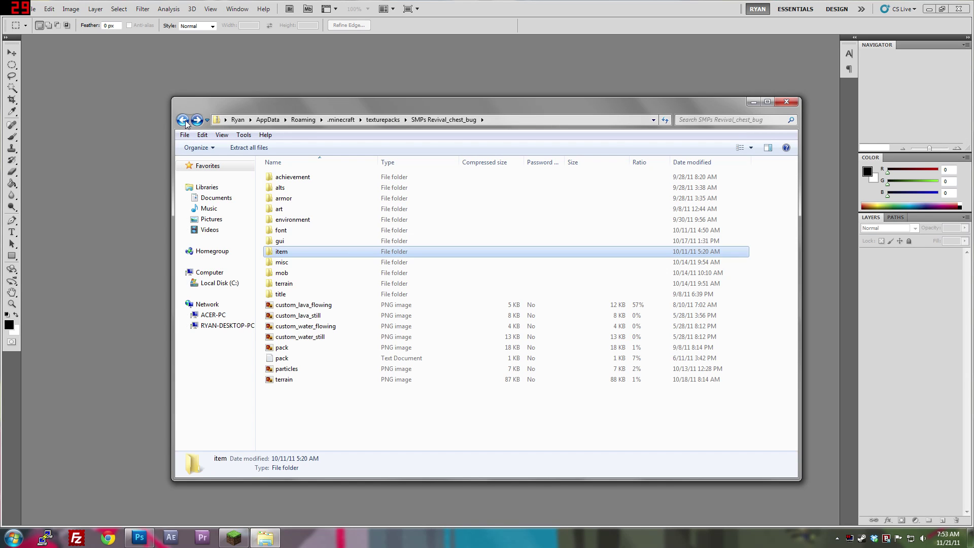
key(BackSpace)
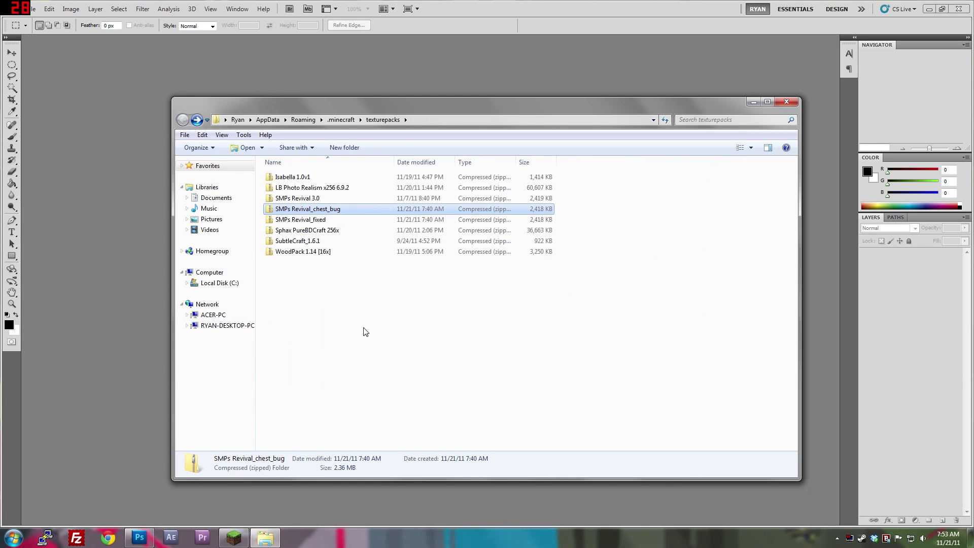
- Open the extracted chest and largechest images in Photoshop and bring chest.png to the front
click(287, 275)
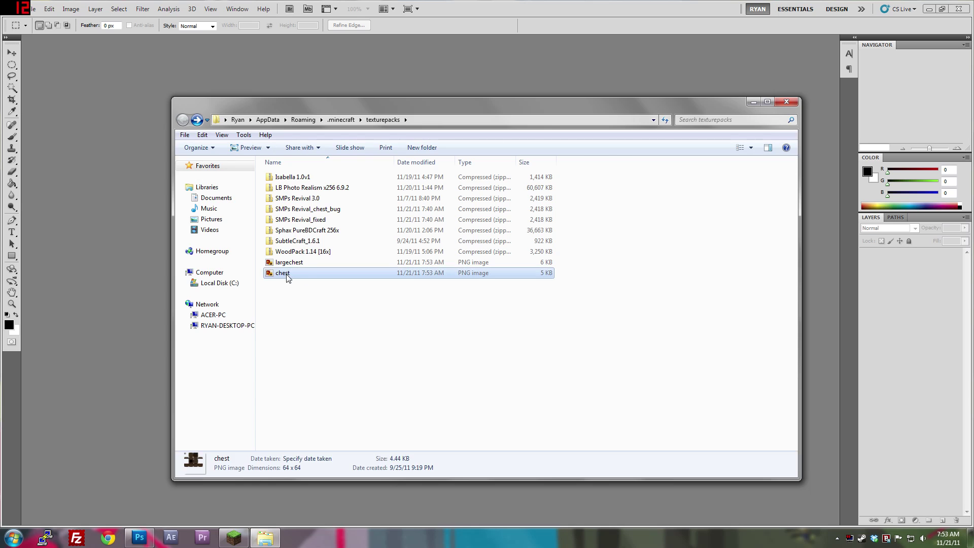
click(104, 240)
click(264, 538)
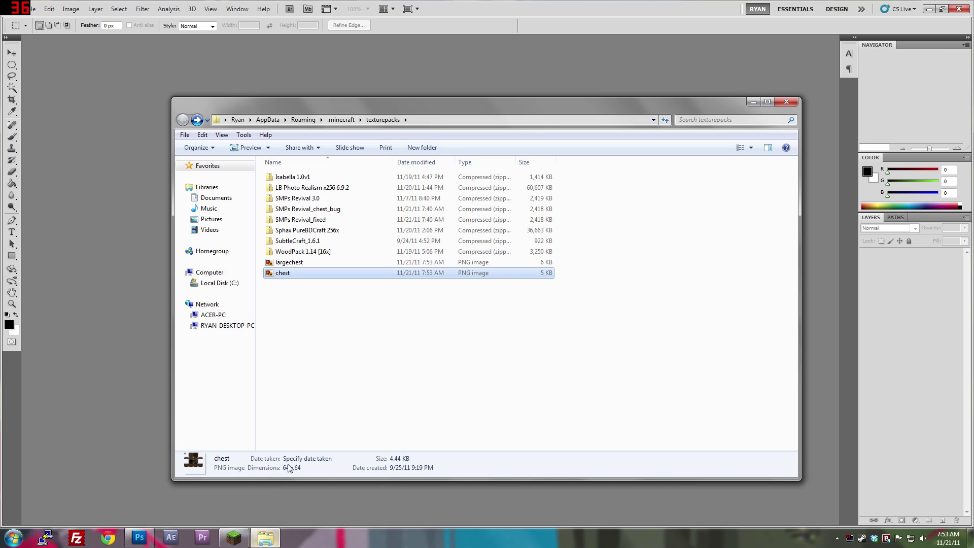
click(289, 332)
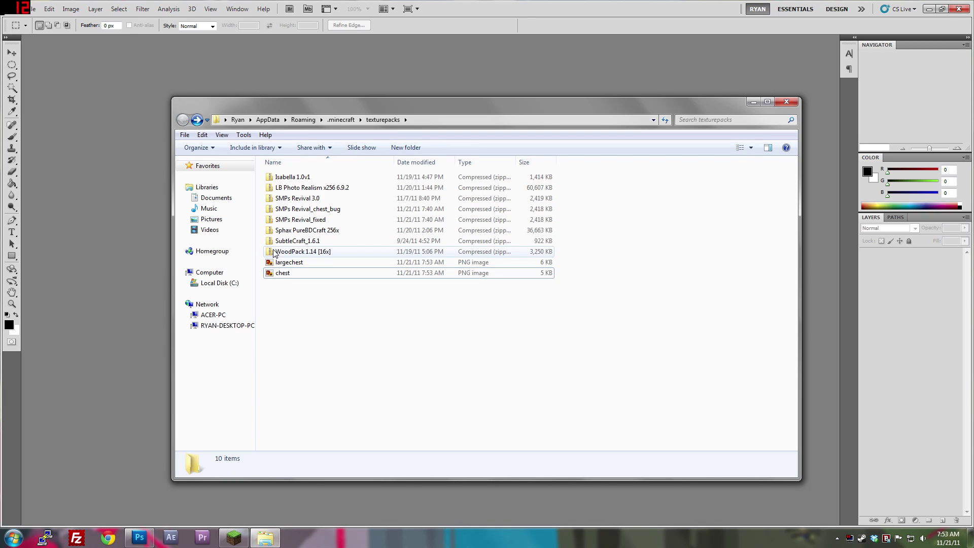
drag(284, 263, 147, 38)
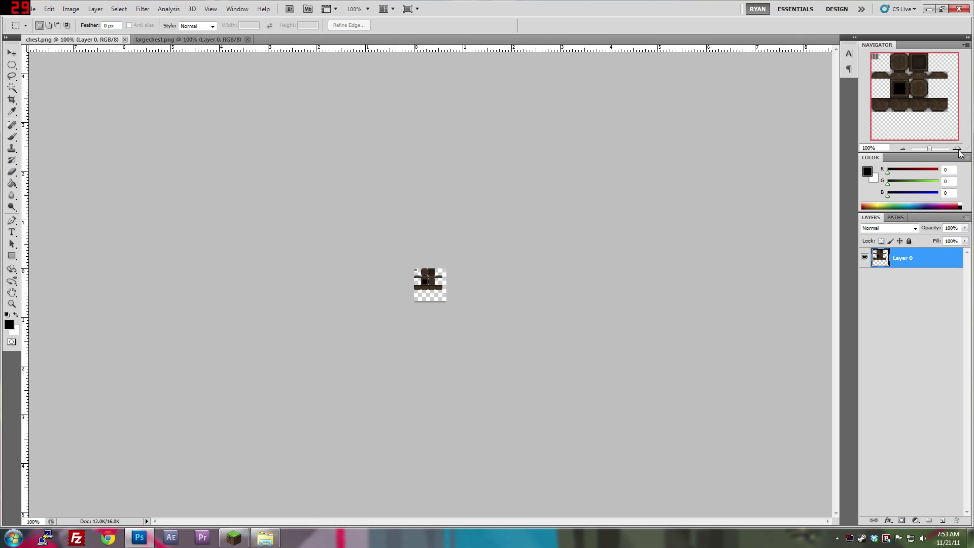
click(957, 148)
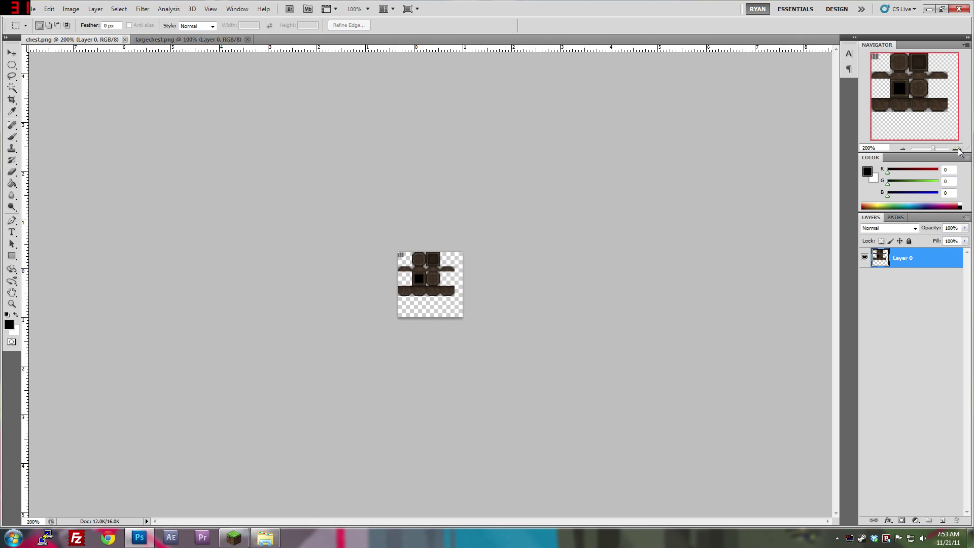
- Select the full-width dark top pixel row of the lower side strip in chest.png with the Rectangular Marquee and copy it to a new layer
click(957, 148)
click(957, 148)
click(956, 148)
click(957, 148)
click(957, 148)
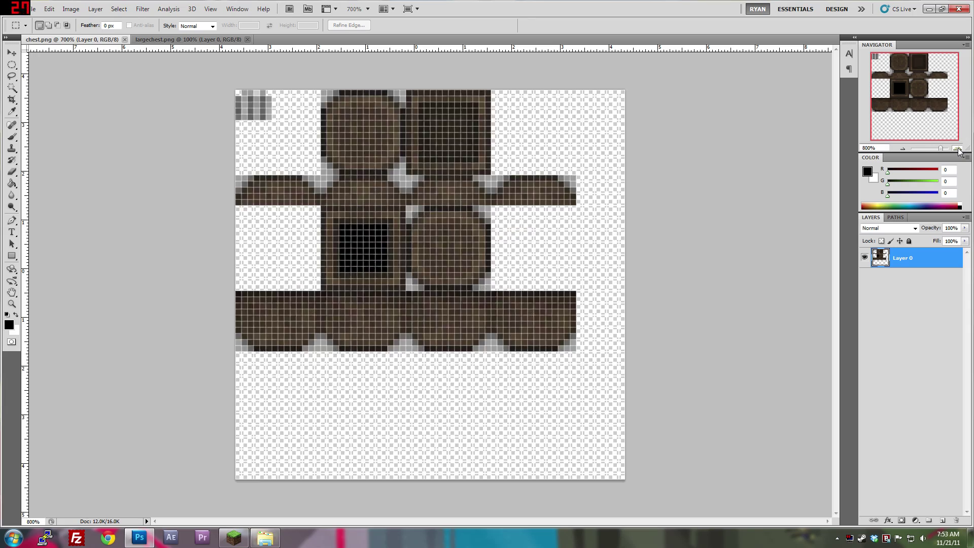
click(957, 148)
click(957, 148)
click(957, 148)
click(915, 101)
drag(915, 100, 887, 98)
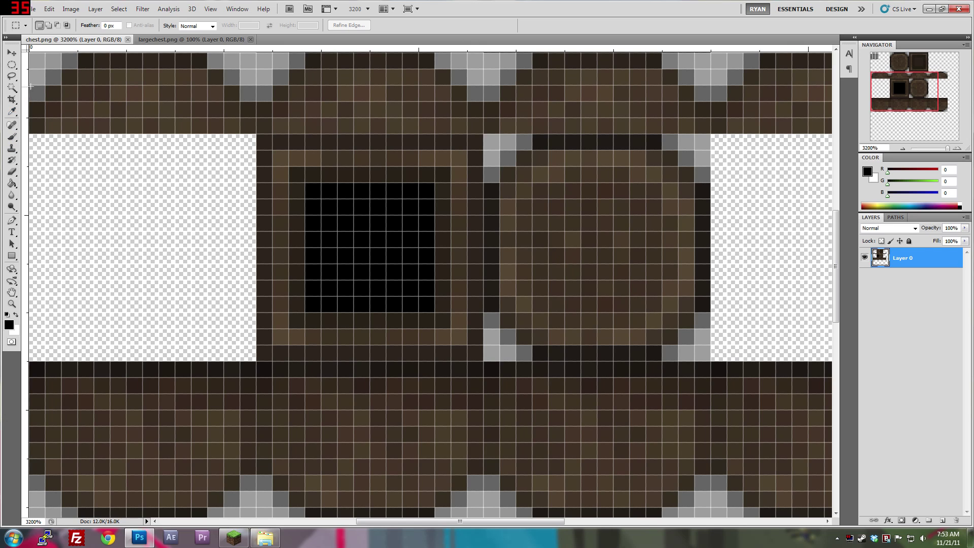
right_click(11, 65)
click(30, 64)
drag(917, 91, 910, 96)
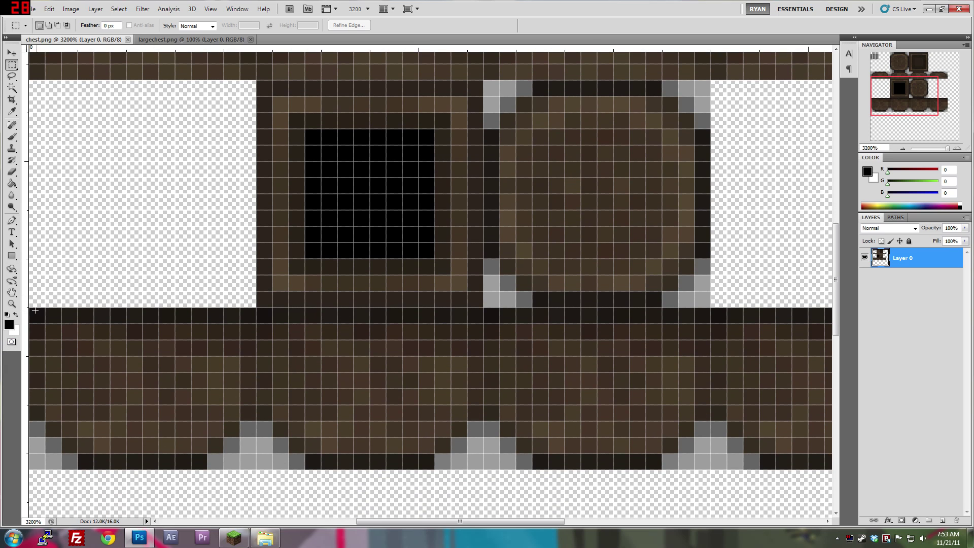
drag(110, 323, 419, 323)
drag(515, 323, 735, 310)
right_click(700, 322)
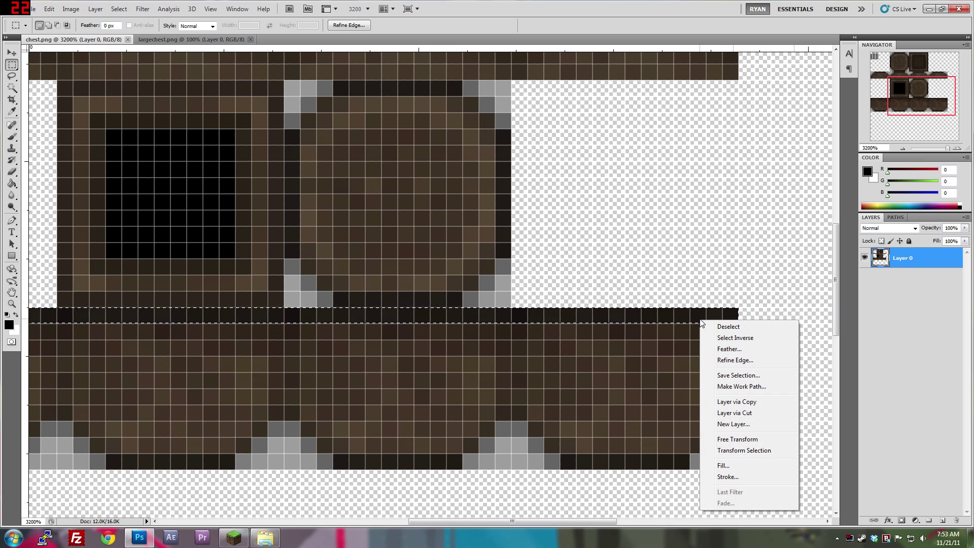
click(730, 401)
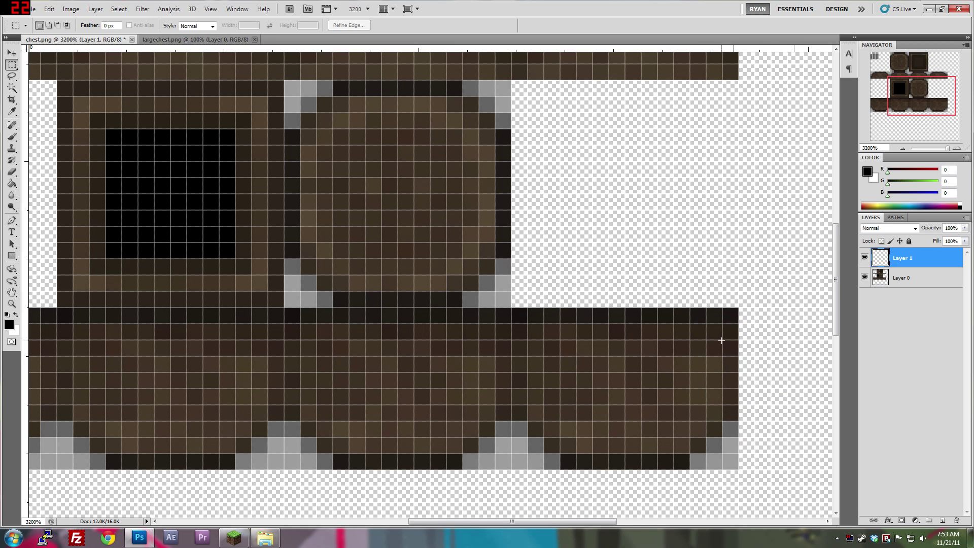
- Move the copied dark row up onto the bottom pixel row of the chest lid's side strip
key(v)
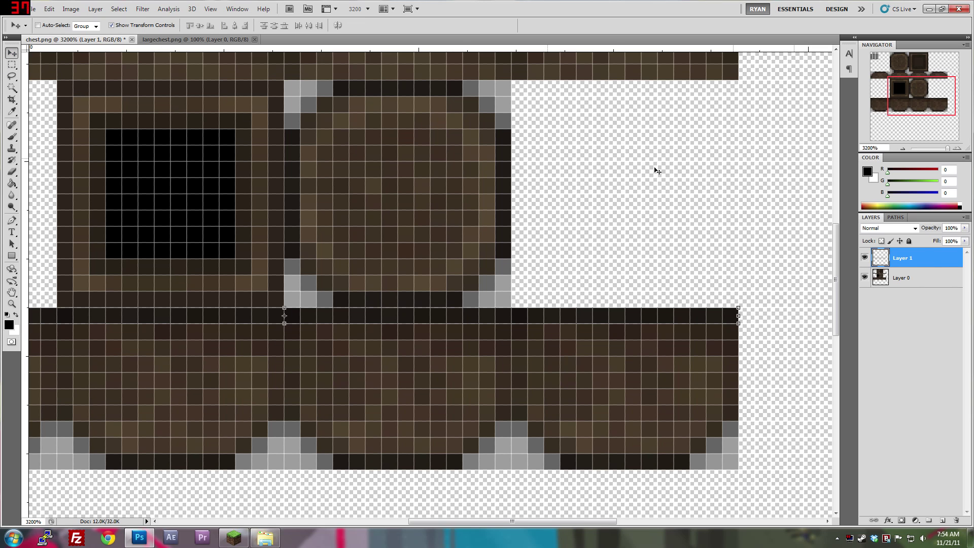
drag(544, 322, 545, 129)
drag(894, 83, 877, 81)
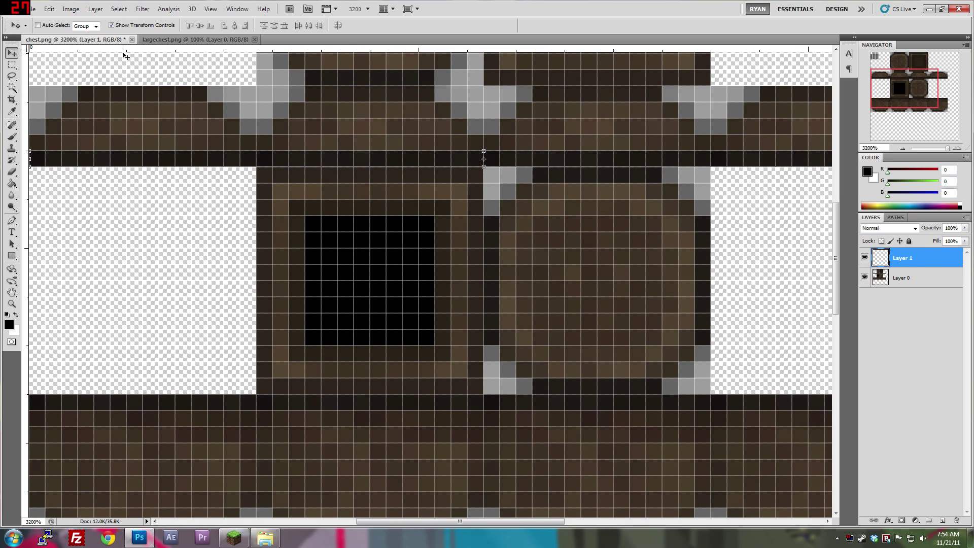
- Save the image as a non-interlaced PNG over chest.png in texturepacks, and close the layered document without saving it
click(31, 9)
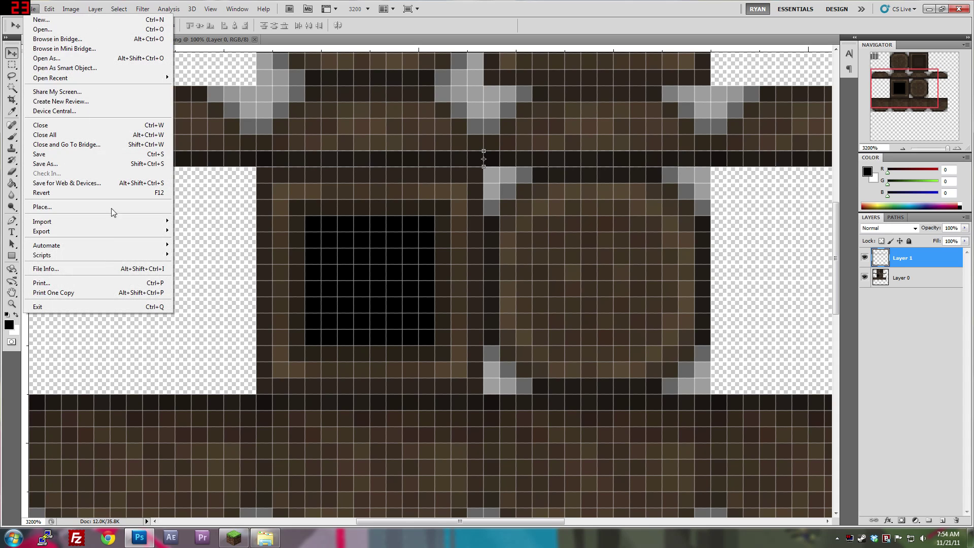
click(60, 164)
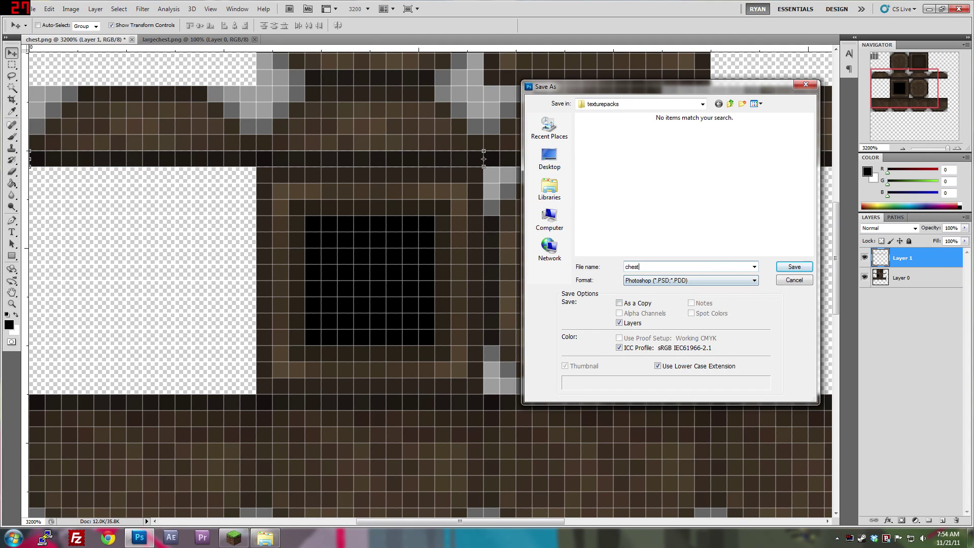
click(669, 281)
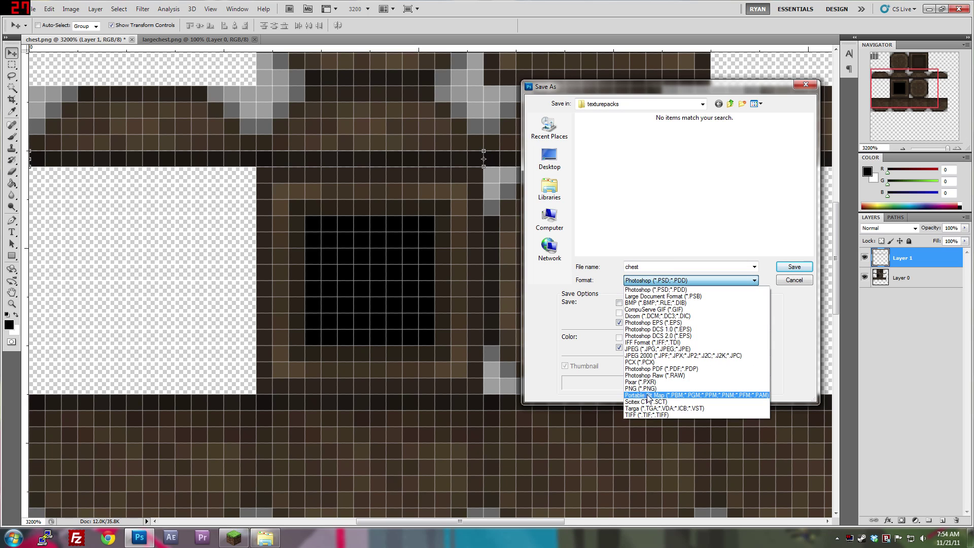
click(650, 397)
click(794, 267)
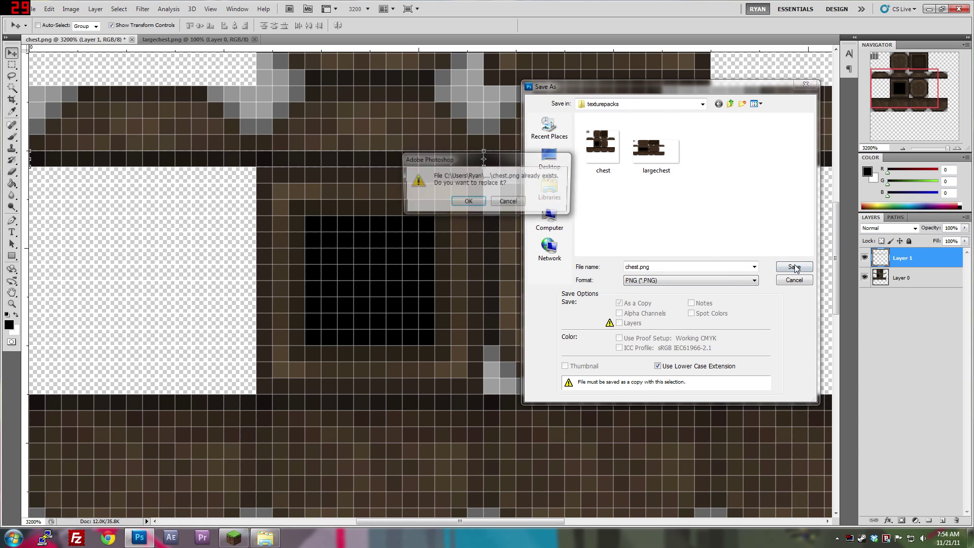
click(435, 200)
click(510, 180)
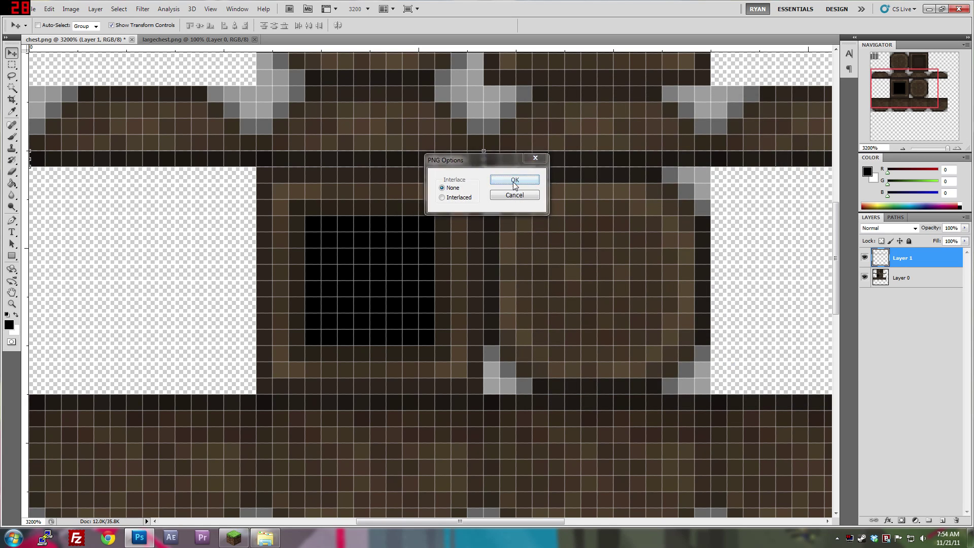
click(131, 40)
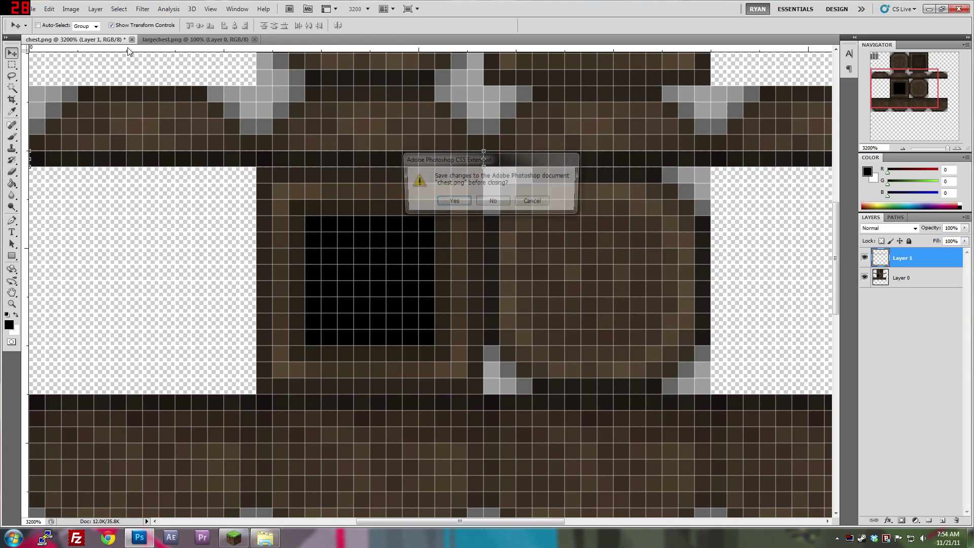
click(499, 203)
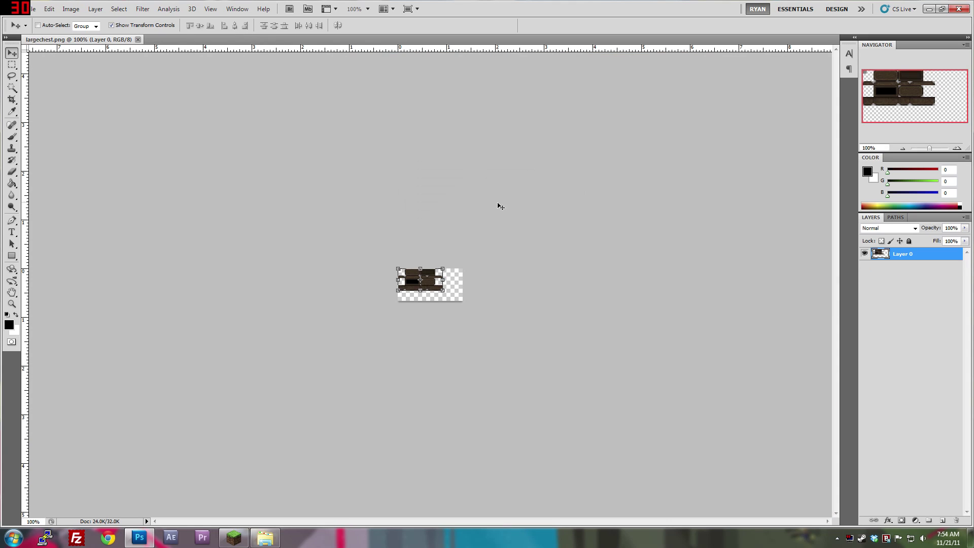
- Select the full-width dark top pixel row of the lower side strip in largechest.png and copy it to a new layer
click(961, 150)
click(961, 150)
click(960, 150)
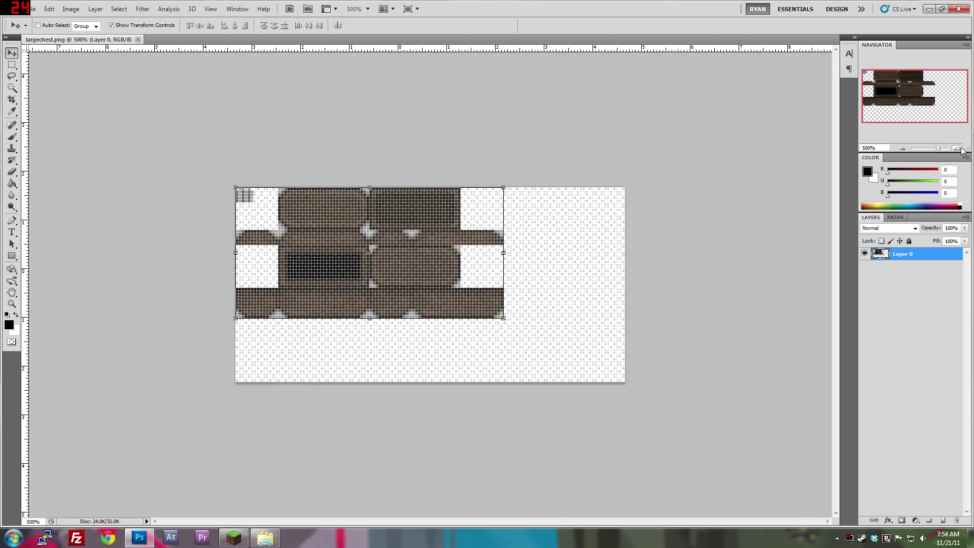
click(961, 149)
click(961, 150)
click(961, 149)
click(961, 150)
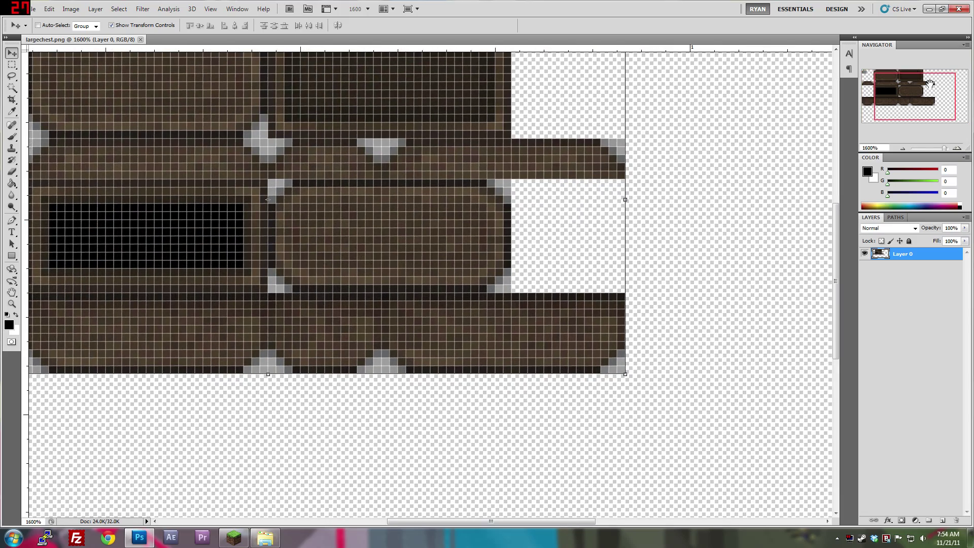
click(961, 149)
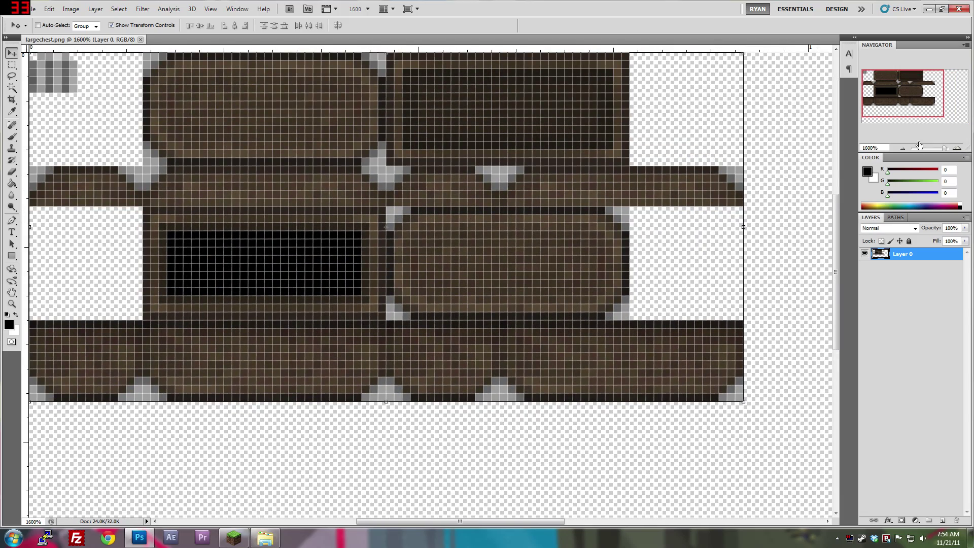
click(958, 150)
drag(906, 100, 885, 100)
click(11, 66)
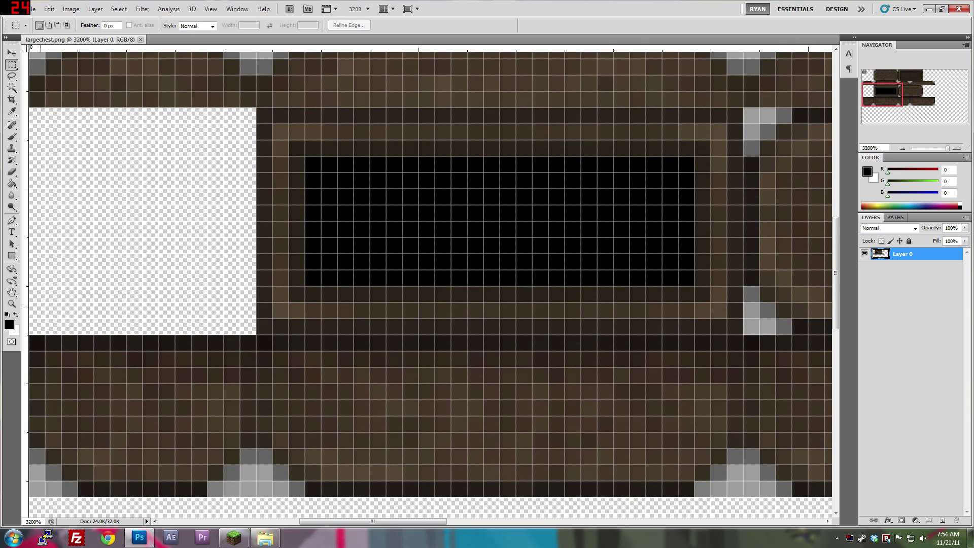
drag(690, 336, 723, 344)
right_click(725, 346)
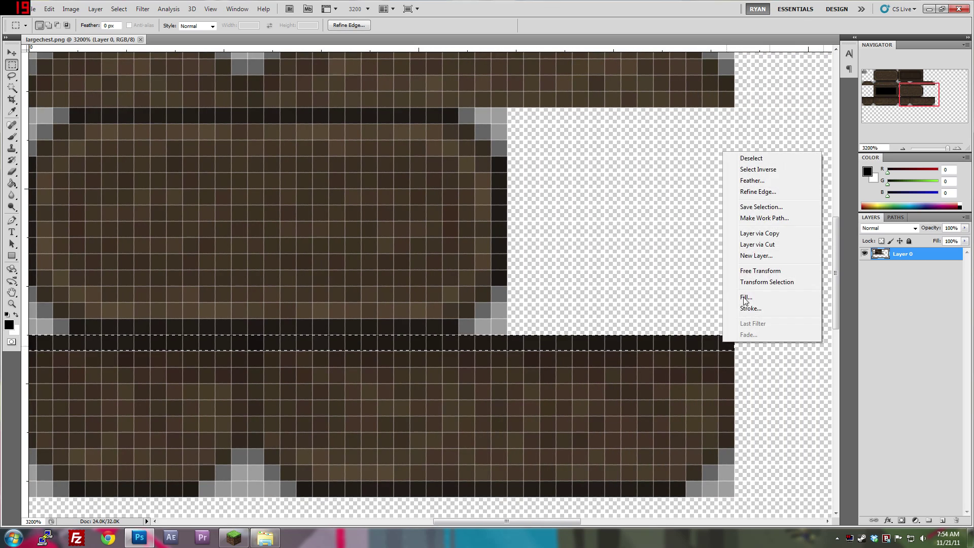
click(751, 233)
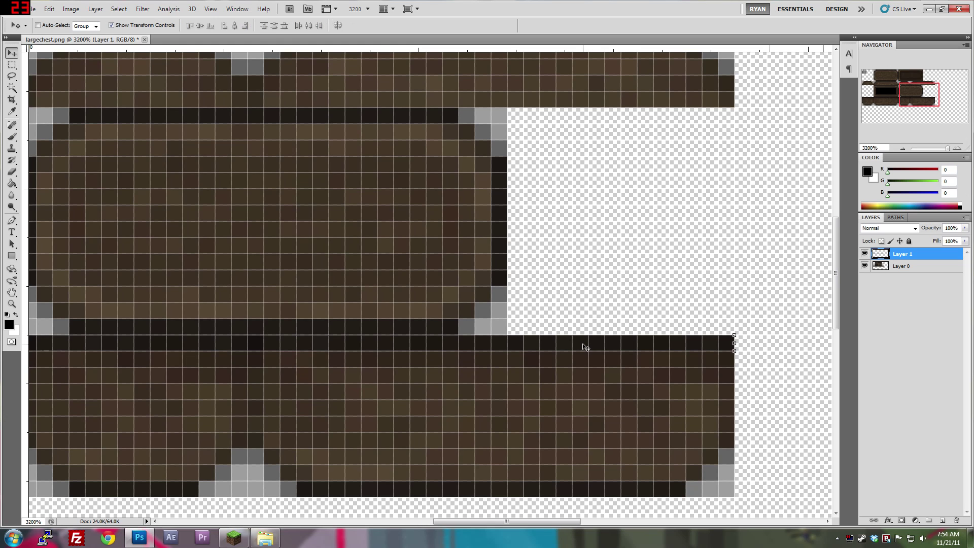
- Move the copied dark row up onto the bottom pixel row of the large chest lid's side strip
drag(586, 347, 582, 107)
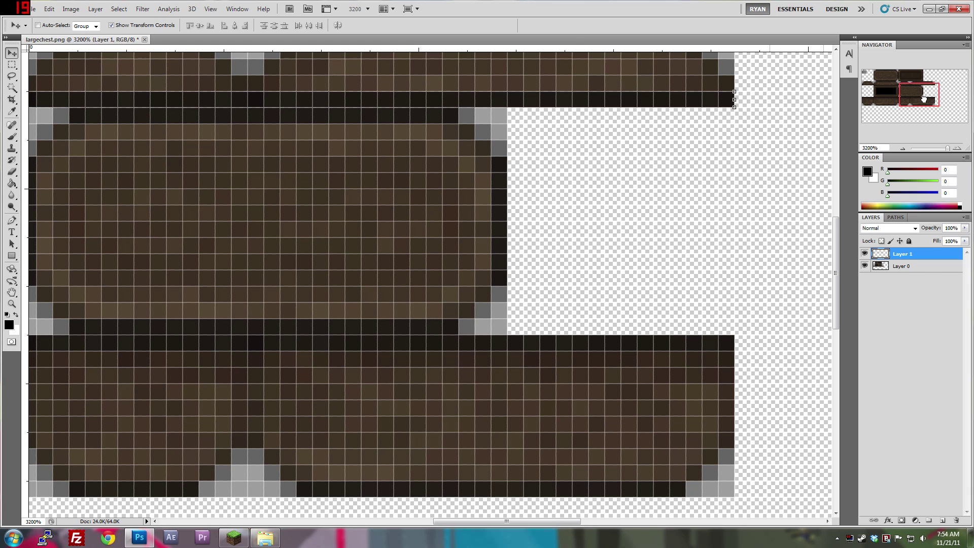
drag(918, 96, 880, 93)
- Save the image as a non-interlaced PNG over largechest.png in texturepacks, and quit Photoshop without saving the layered document
key(ctrl+s)
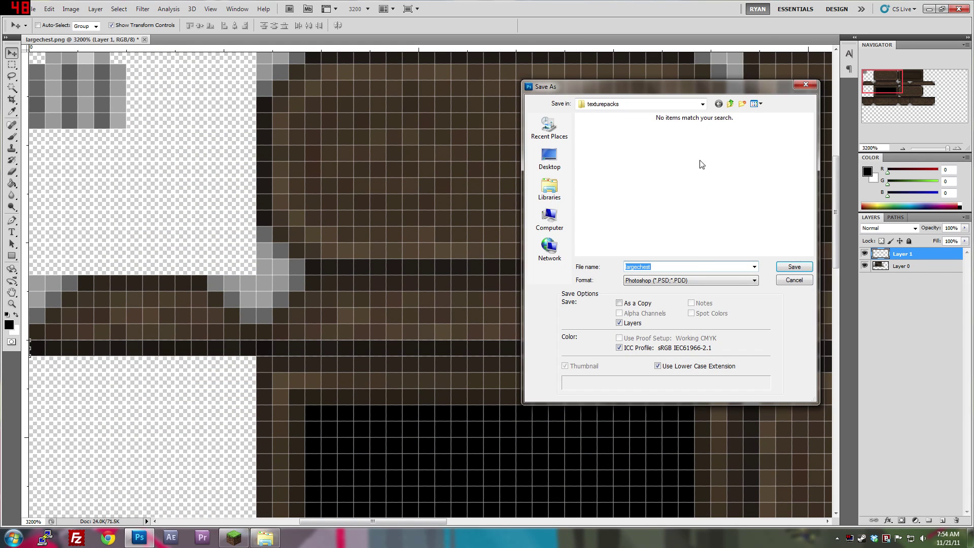
click(680, 282)
click(677, 381)
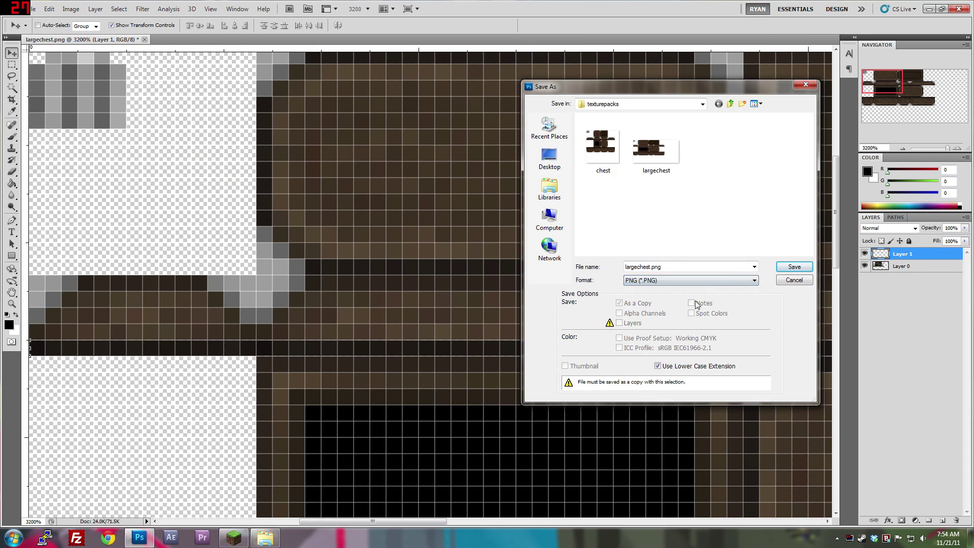
click(794, 271)
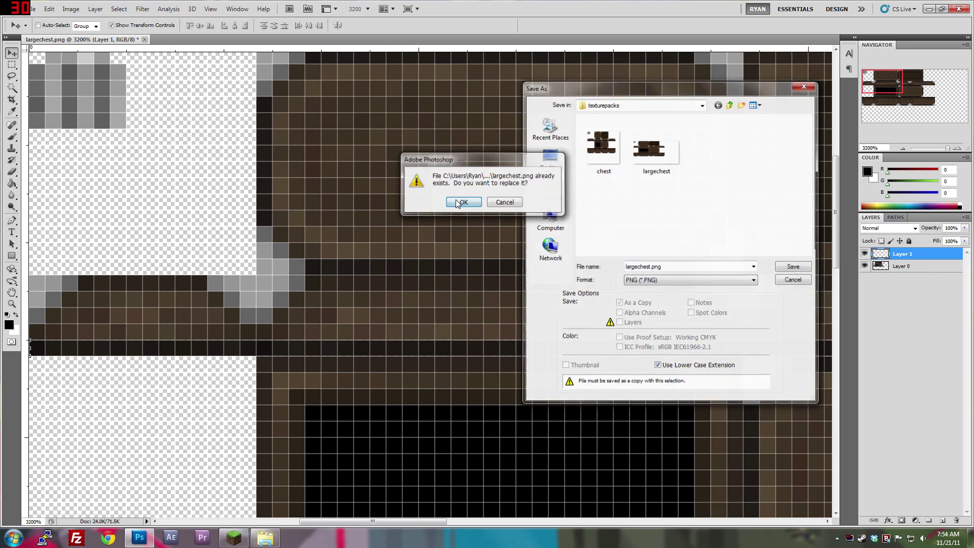
click(455, 203)
click(507, 183)
key(ctrl+q)
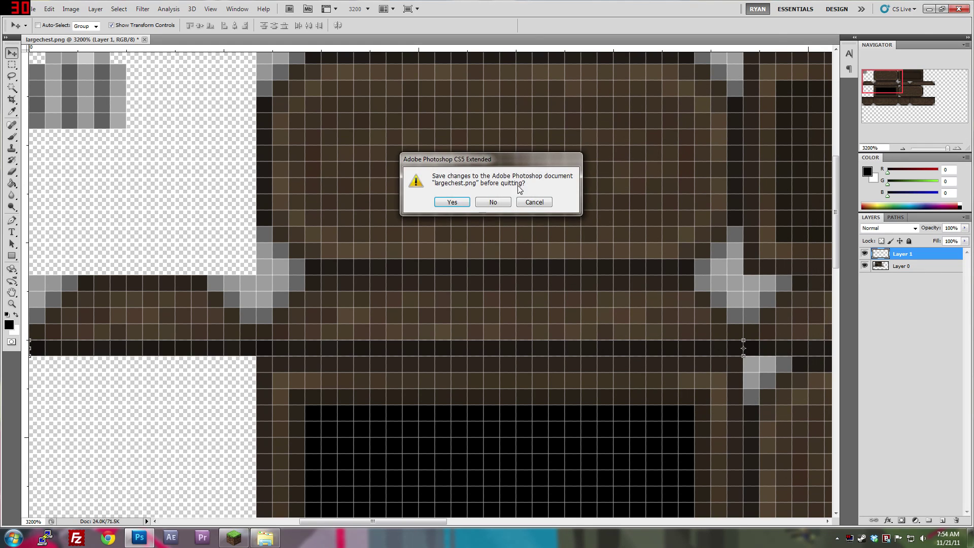
click(493, 202)
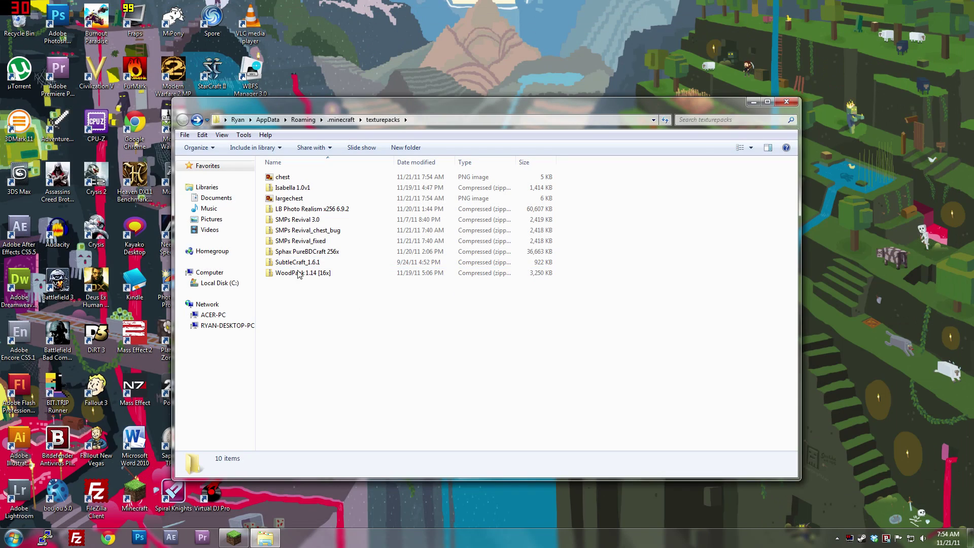
- Copy the edited chest and largechest images into the root of the SMPs Revival_fixed archive
click(285, 198)
ctrl+click(282, 177)
drag(282, 199, 291, 243)
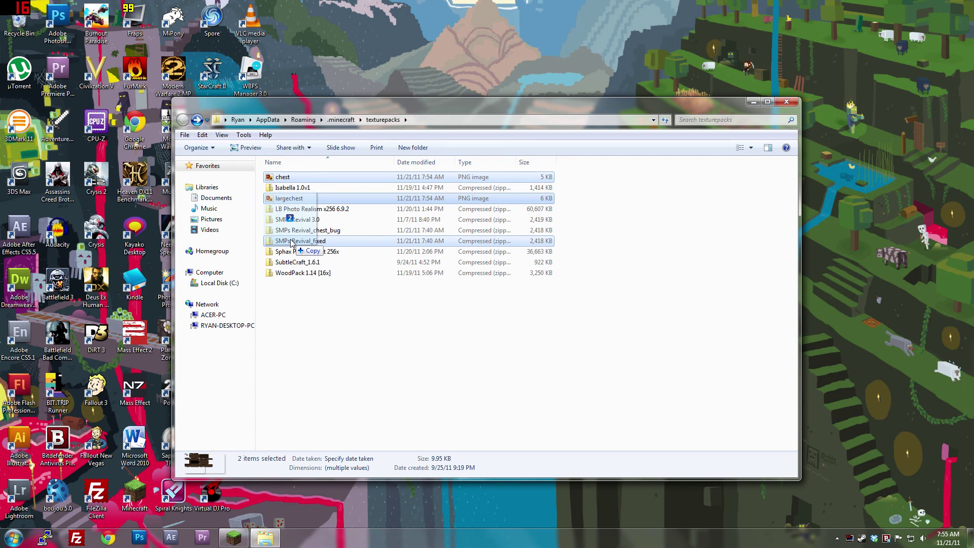
drag(291, 243, 291, 243)
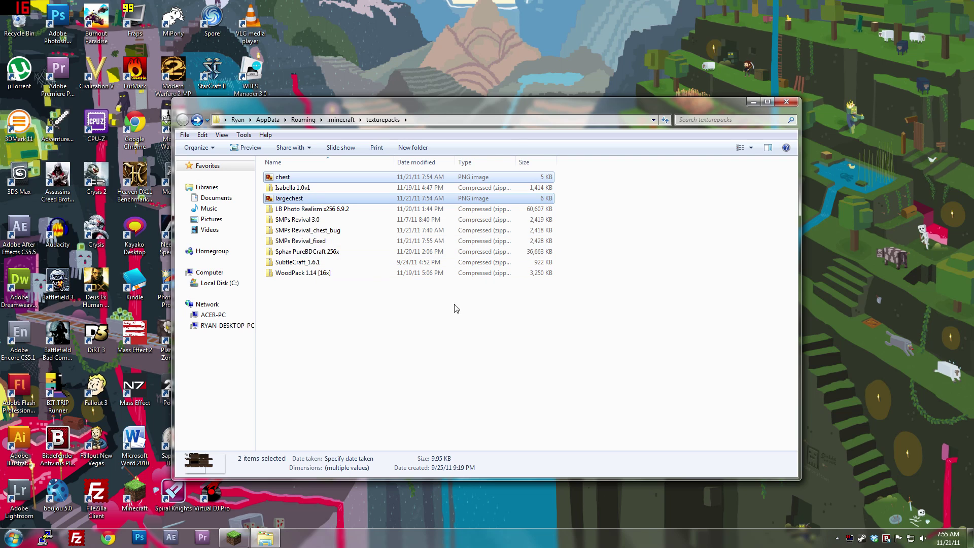
- Delete the chest and largechest images from the root of SMPs Revival_fixed and return to the texturepacks folder
double_click(309, 242)
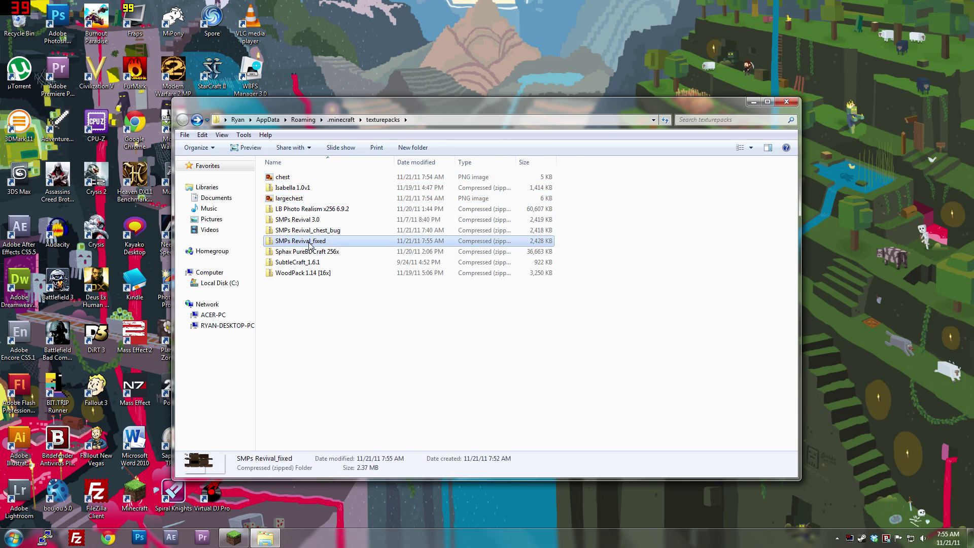
click(304, 359)
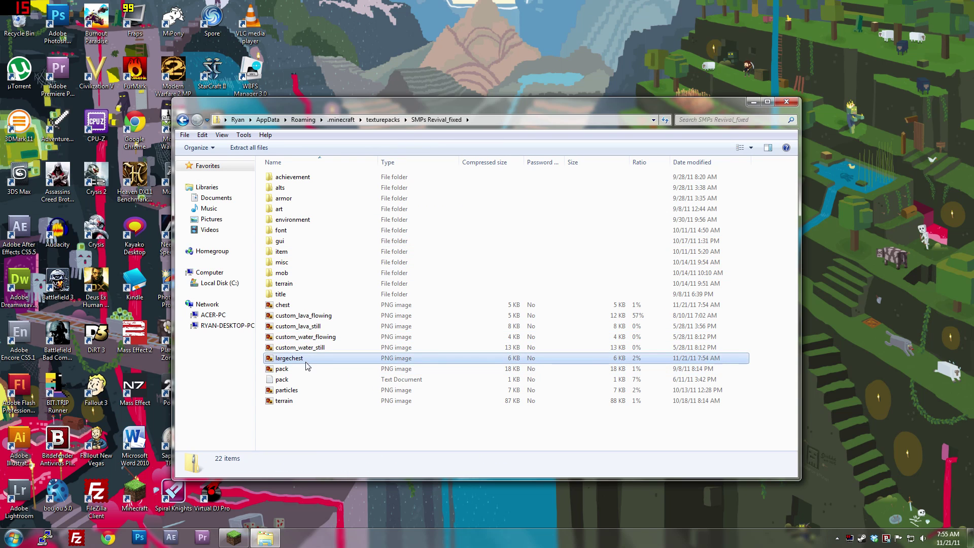
ctrl+click(306, 305)
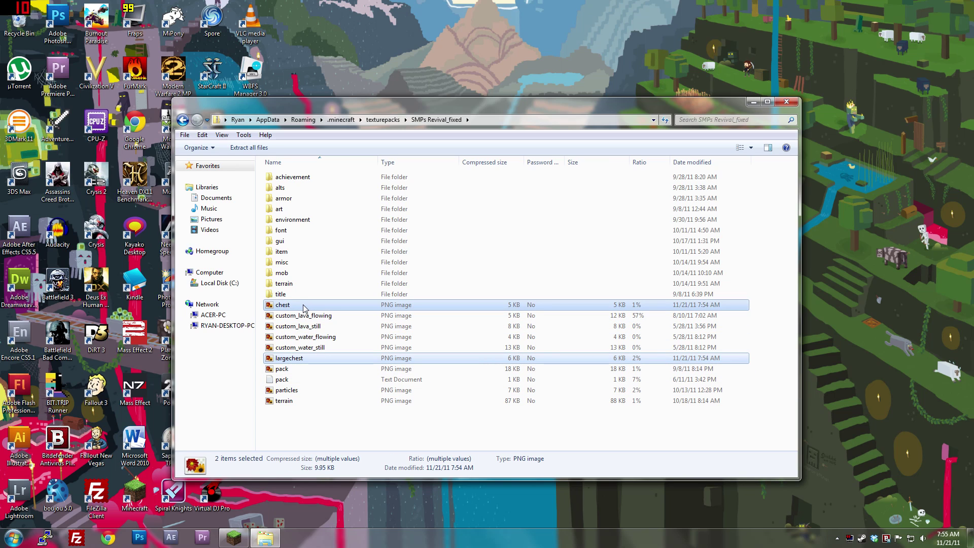
drag(306, 307, 290, 253)
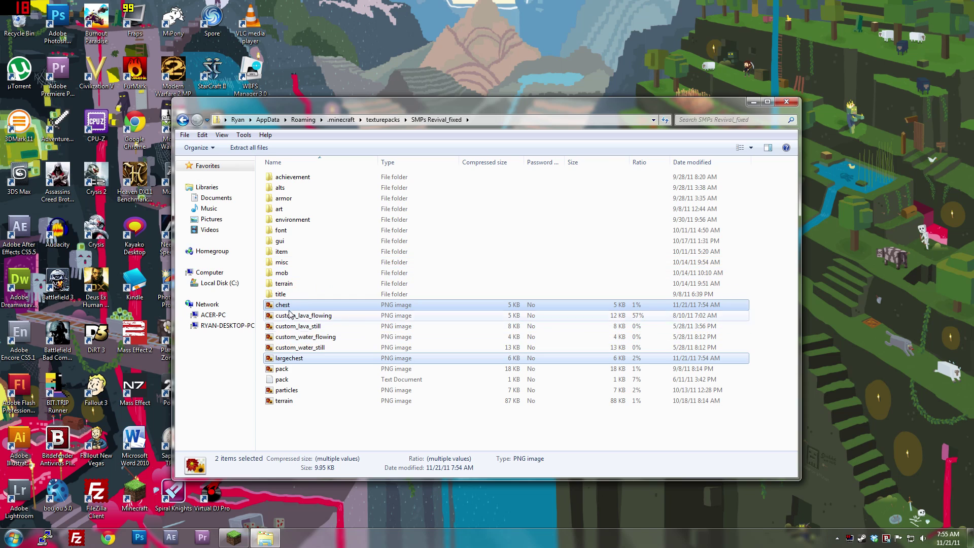
key(Delete)
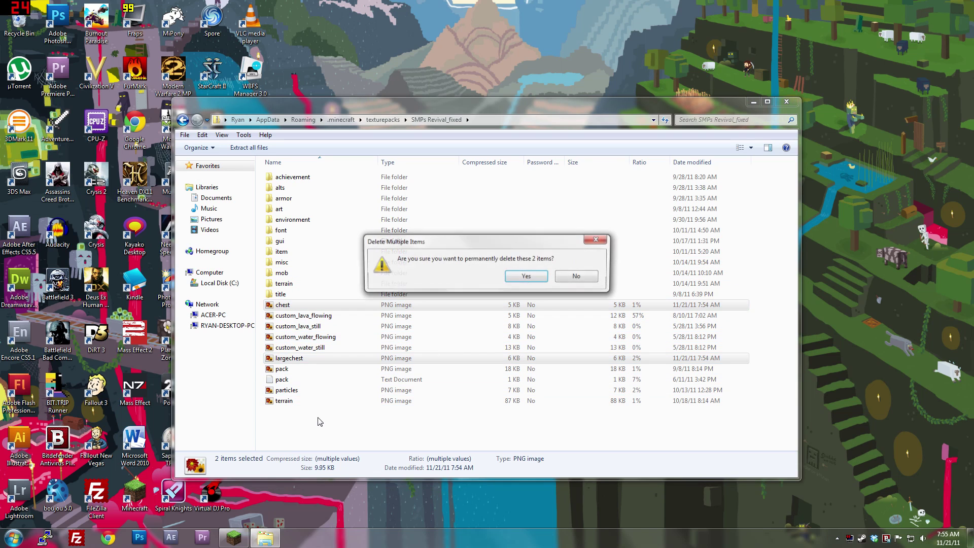
key(Return)
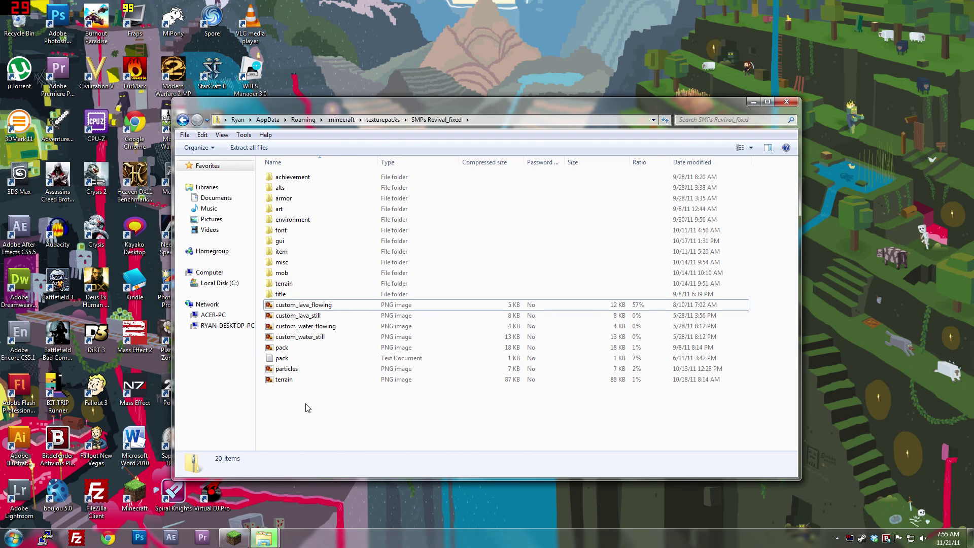
click(182, 120)
click(300, 317)
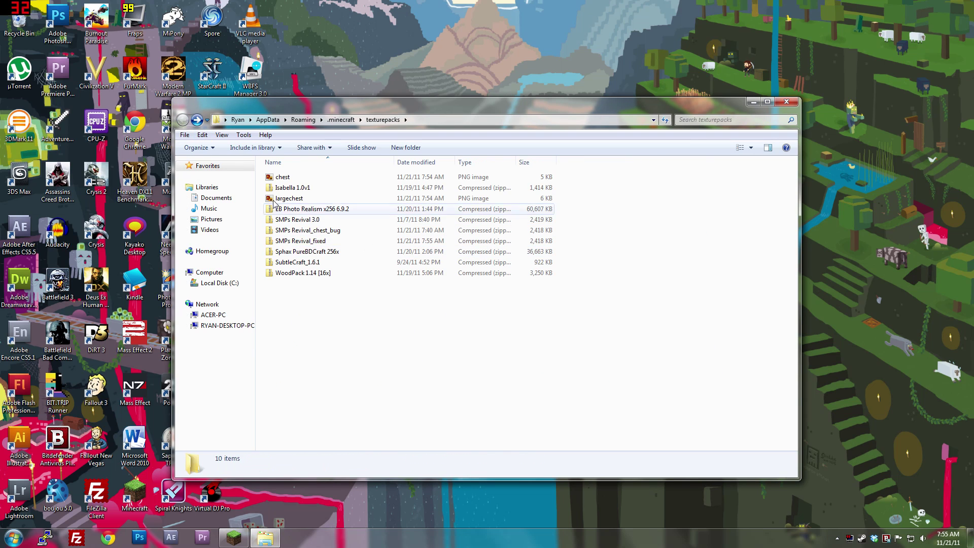
- Copy the edited chest and largechest images into the item folder of SMPs Revival_fixed, replace the existing files, and return to texturepacks
click(274, 199)
ctrl+click(280, 177)
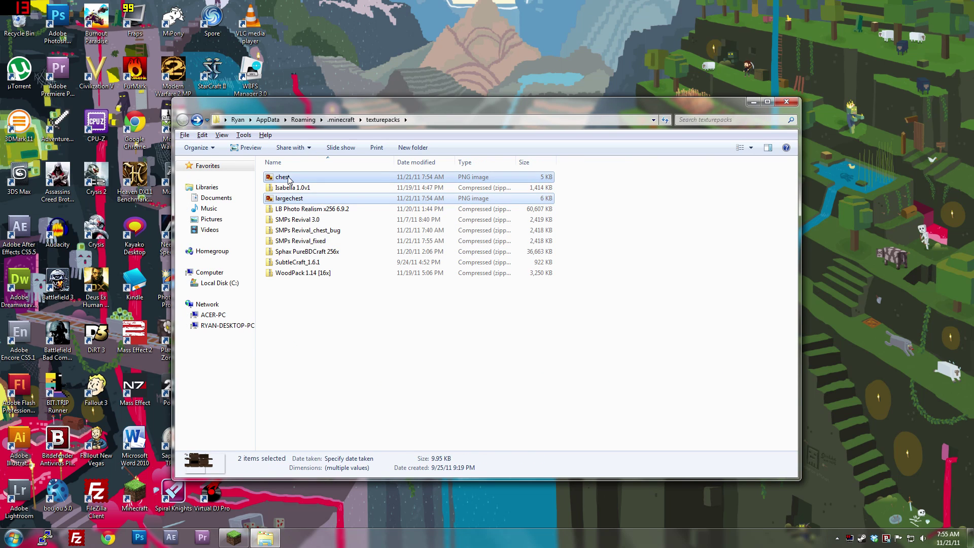
double_click(307, 240)
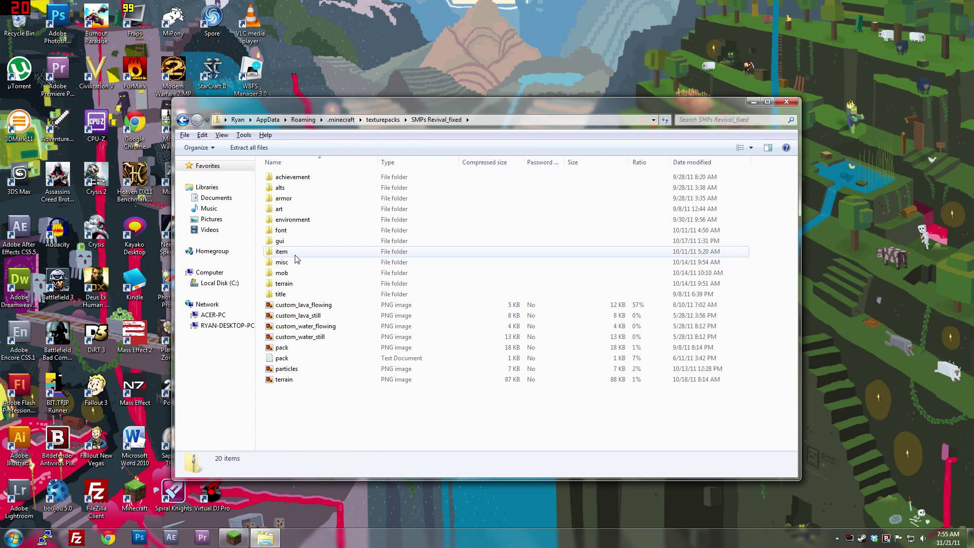
click(296, 253)
double_click(295, 255)
key(ctrl+v)
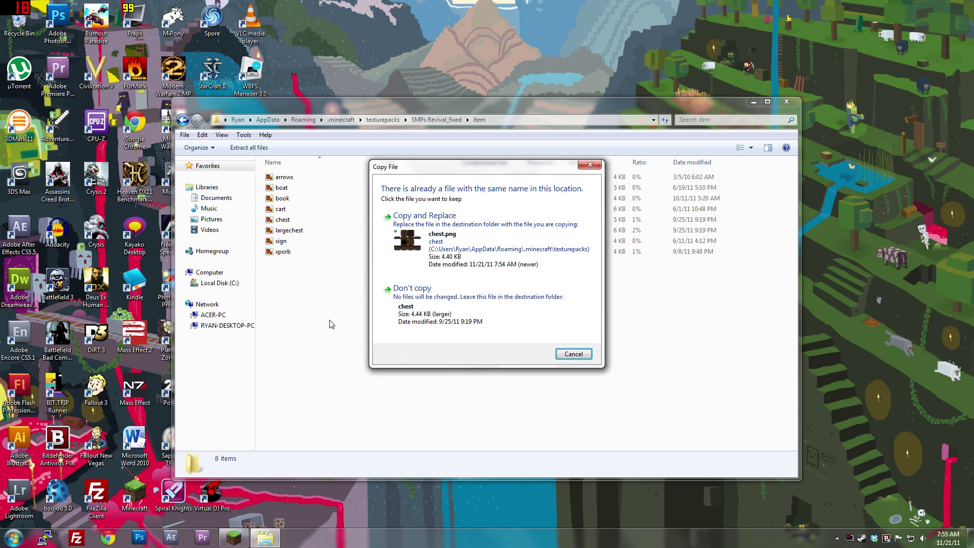
click(480, 238)
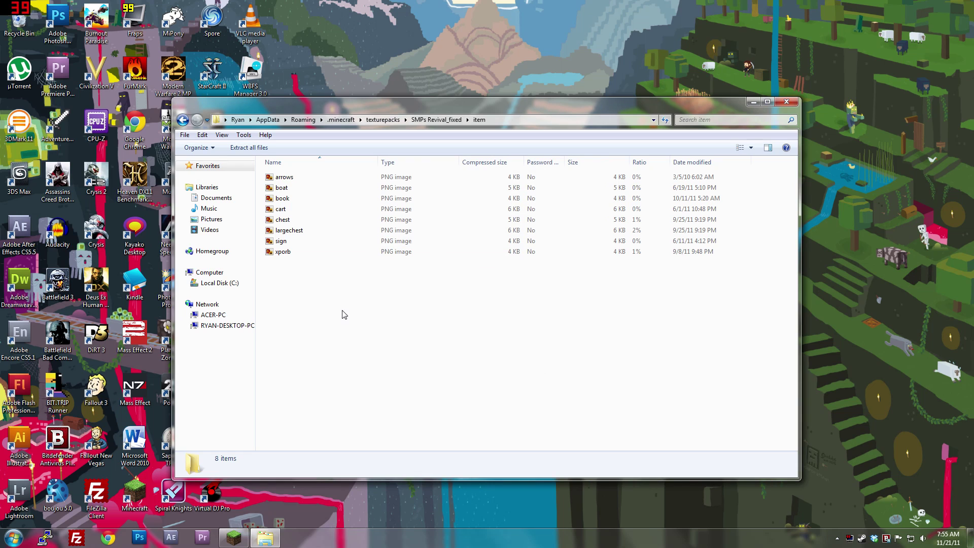
key(BackSpace)
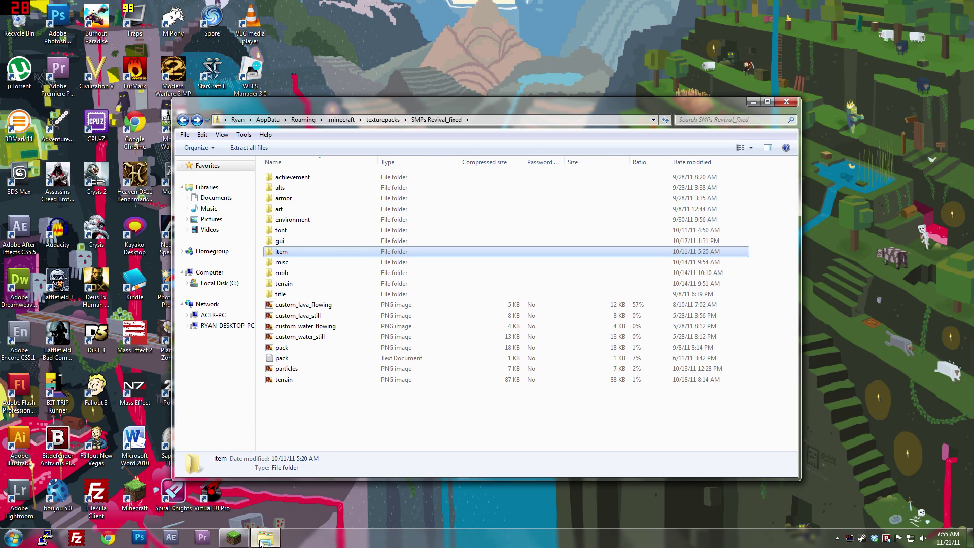
click(182, 118)
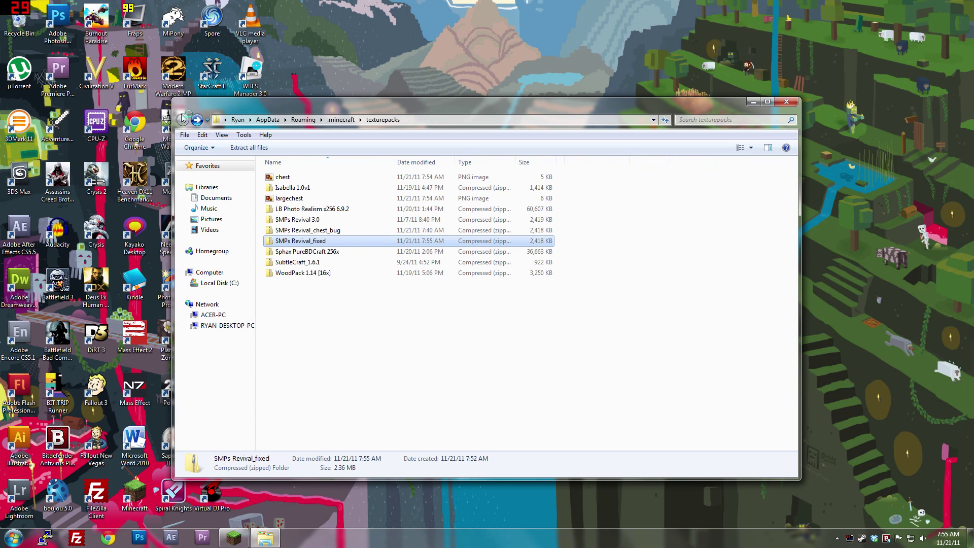
- Try to delete the loose chest and largechest images from the texturepacks folder
ctrl+click(289, 197)
ctrl+click(283, 178)
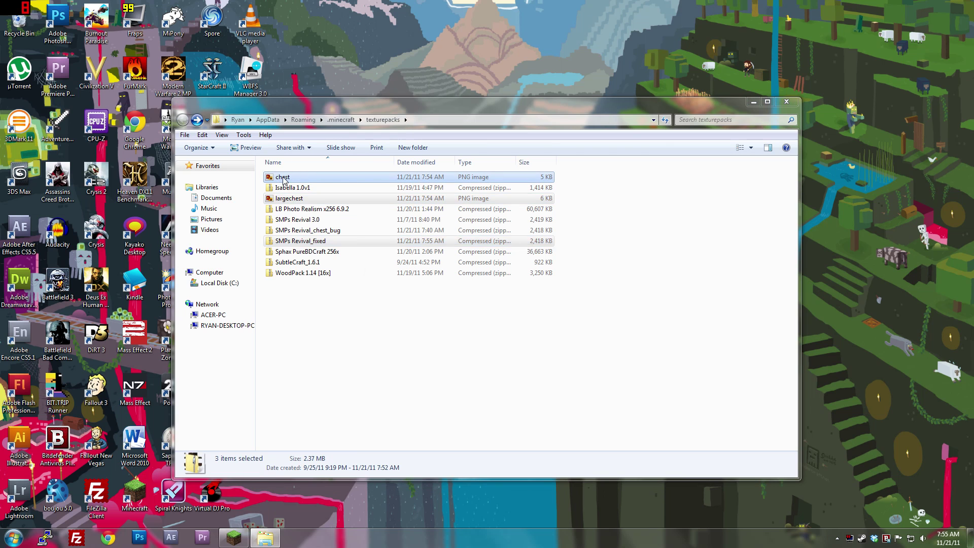
key(Delete)
key(Return)
- Switch to Minecraft and check its texture pack list for the SMPs Revival_fixed pack
click(254, 539)
click(246, 540)
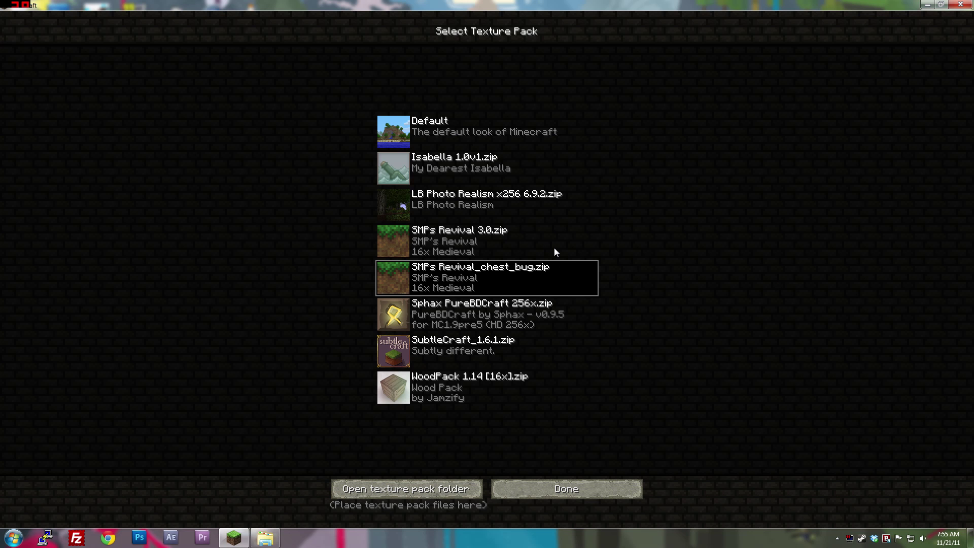
click(559, 494)
click(494, 253)
click(532, 485)
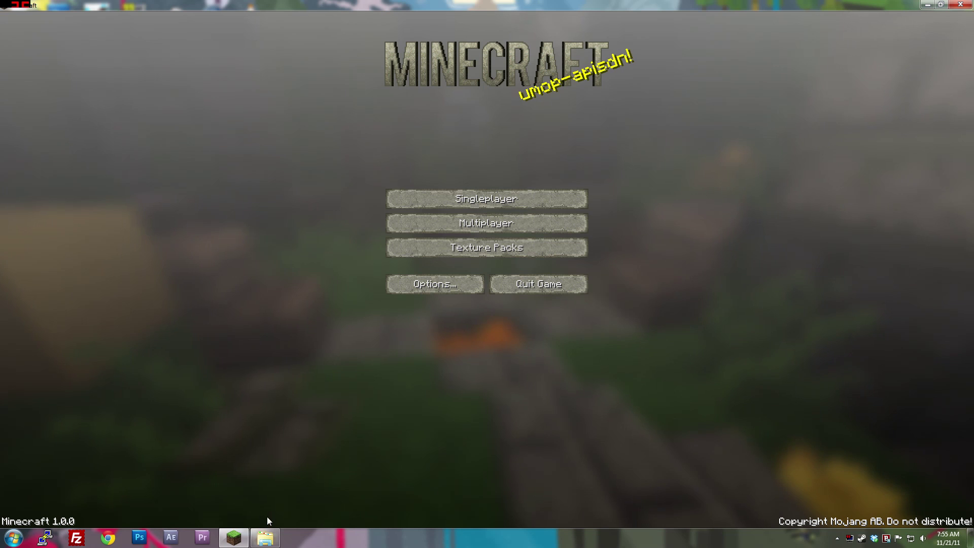
click(265, 537)
key(alt+Tab)
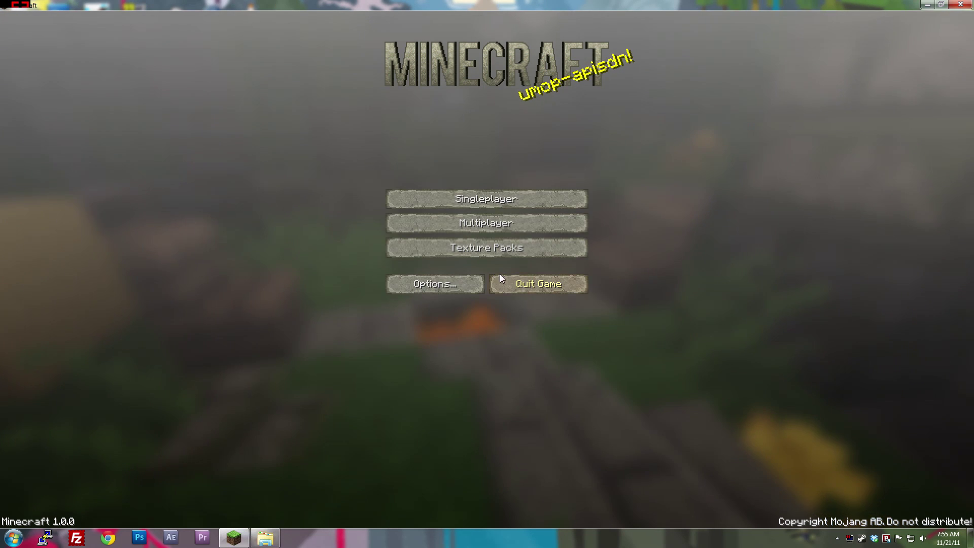
click(501, 253)
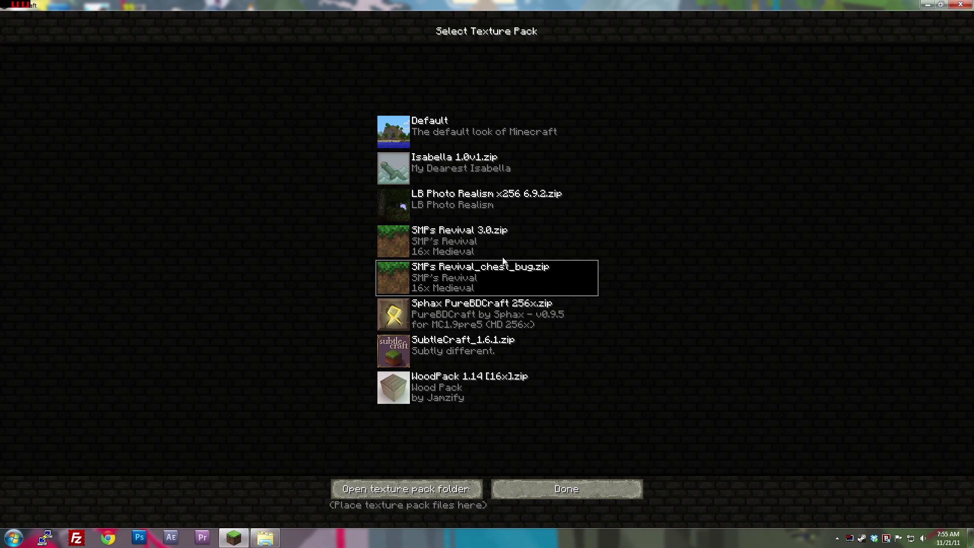
click(558, 487)
- Switch to the texturepacks folder and inspect its files and the contents of the SMPs Revival_chest_bug archive
click(265, 539)
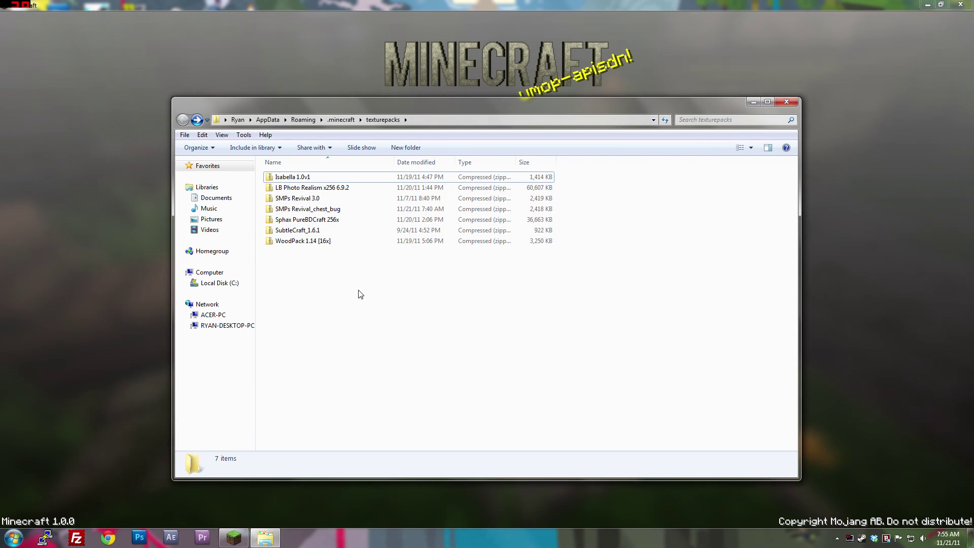
double_click(304, 209)
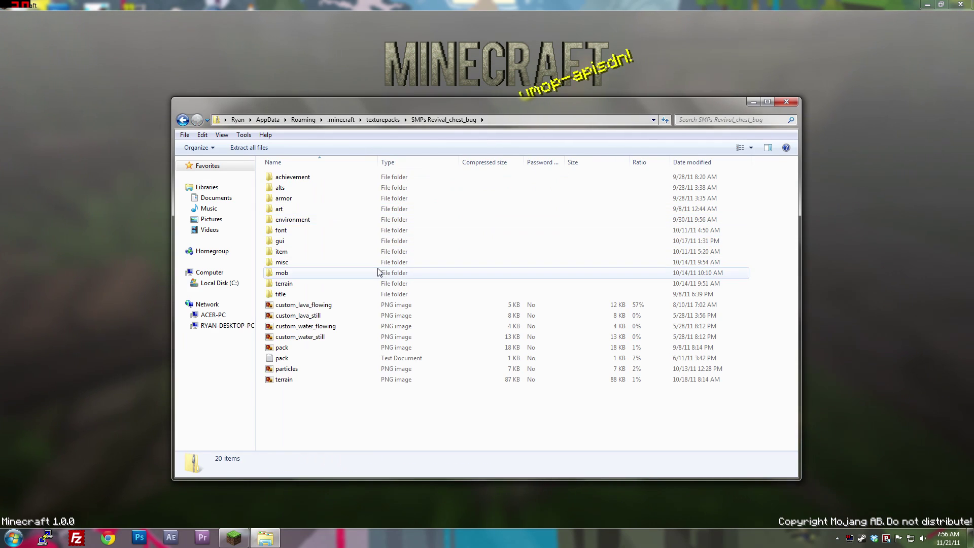
click(182, 120)
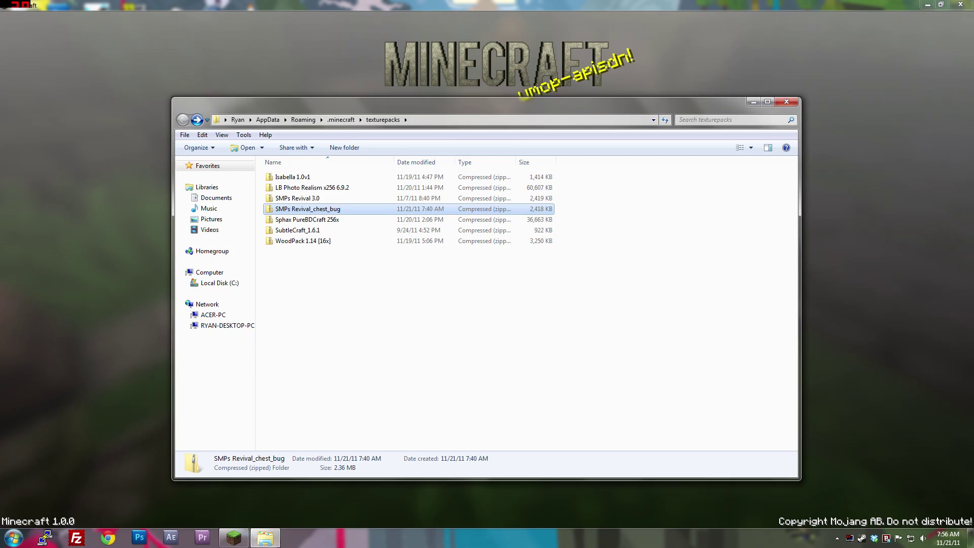
- Restore the deleted chest, largechest and SMPs Revival_fixed files to the texturepacks folder
click(273, 539)
click(269, 539)
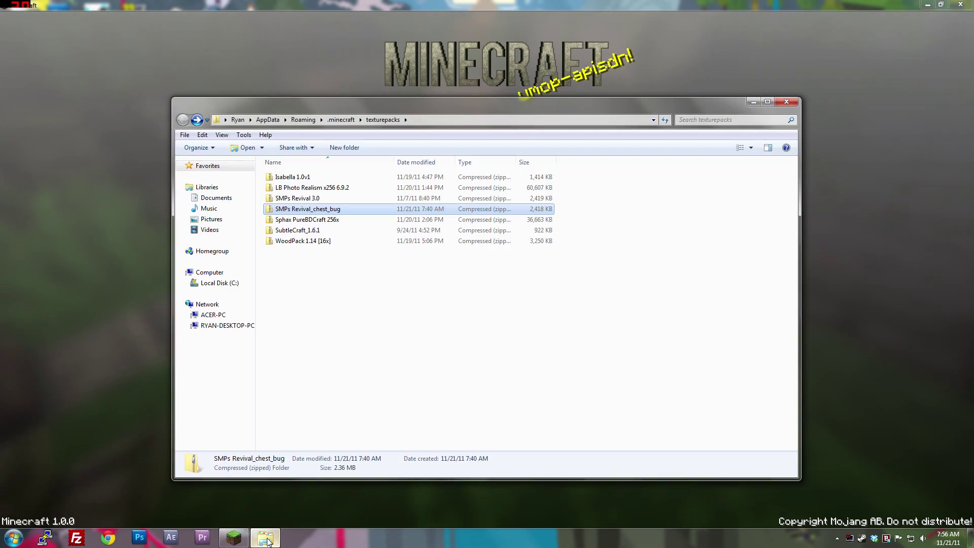
click(268, 538)
click(234, 541)
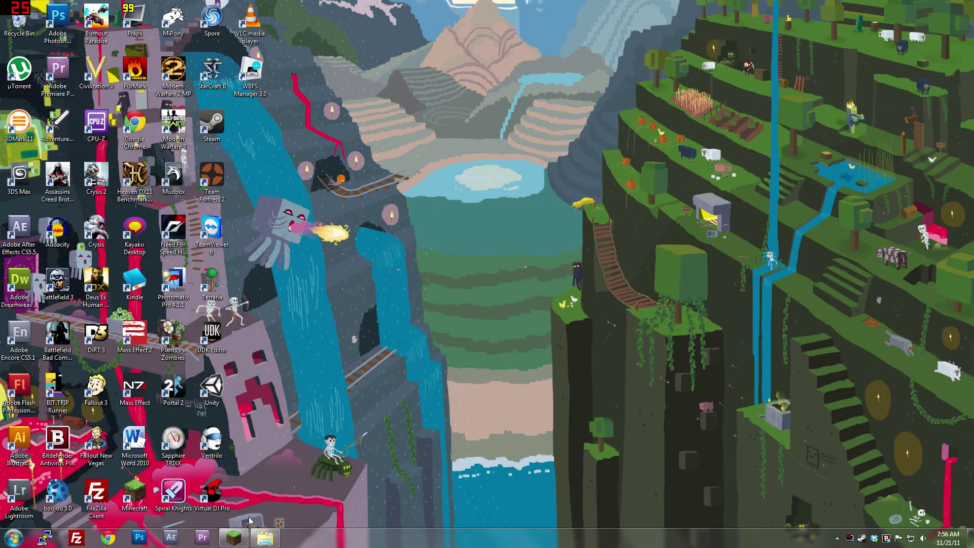
click(242, 542)
click(265, 538)
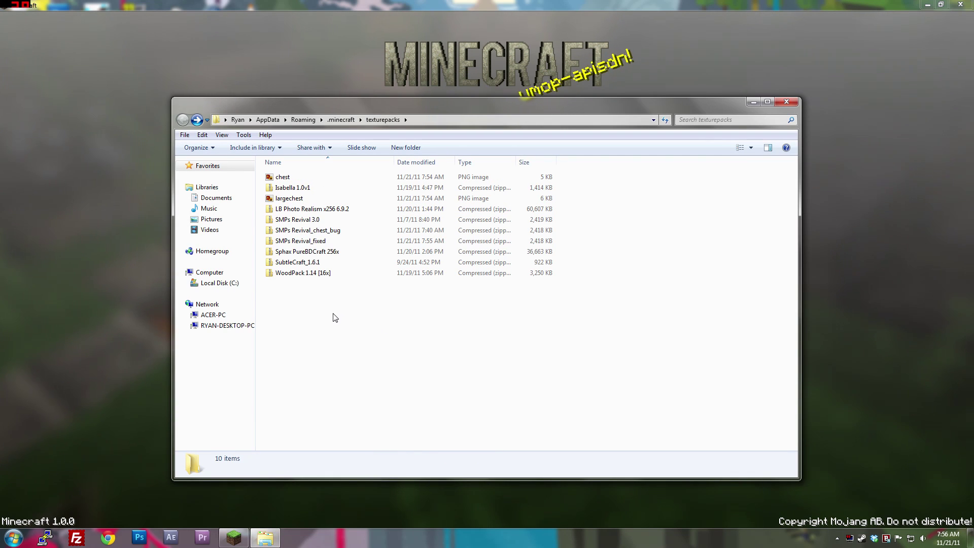
- Copy the chest and largechest images from texturepacks into the item folder of the restored SMPs Revival_fixed archive again, replacing both files
click(338, 241)
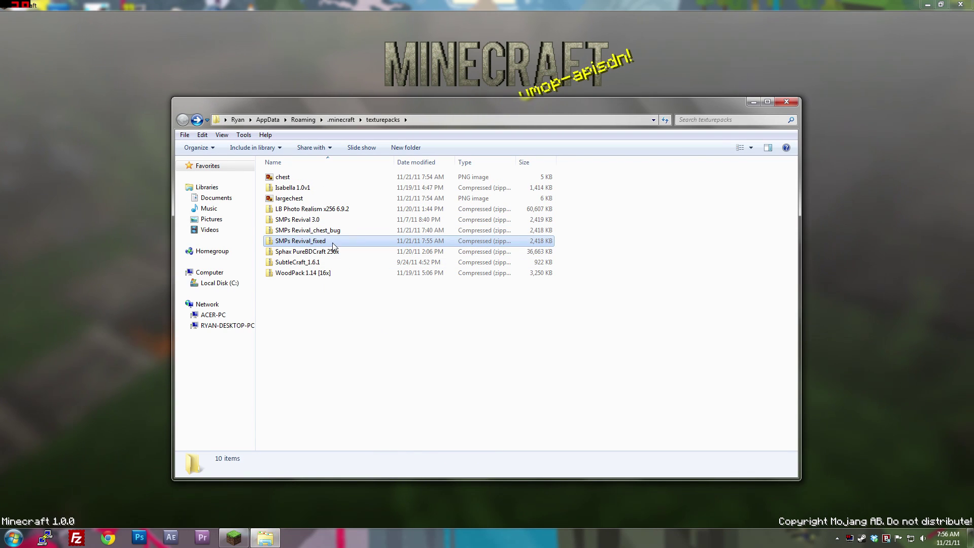
click(297, 198)
ctrl+click(295, 177)
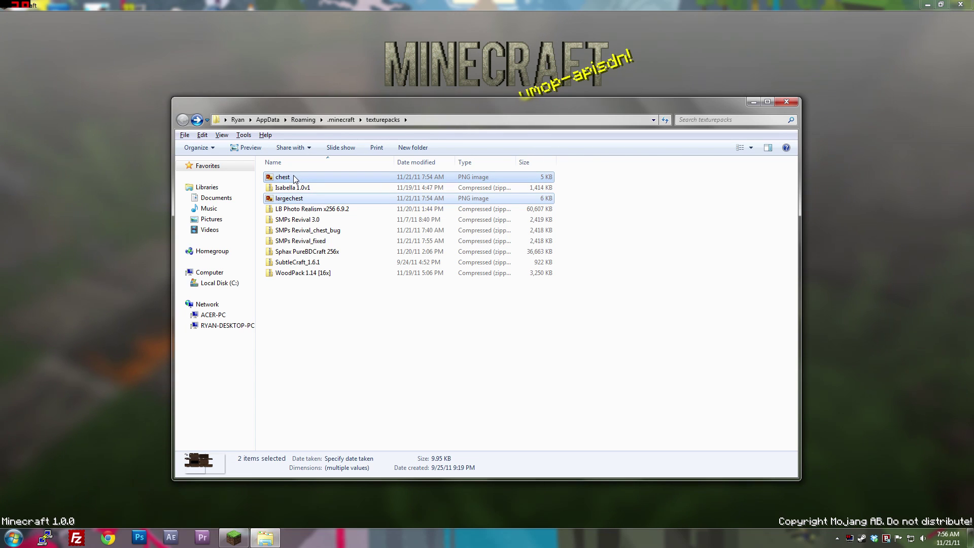
click(315, 241)
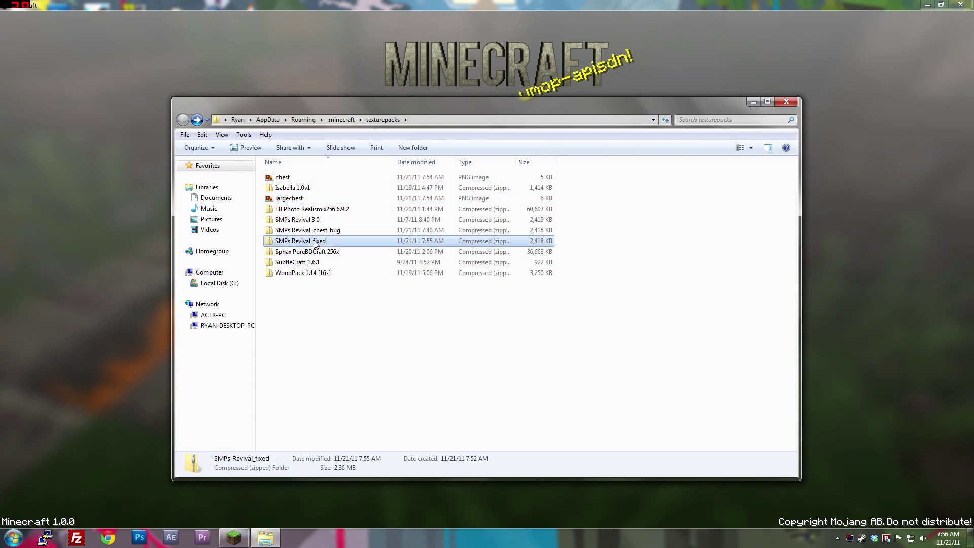
double_click(315, 241)
double_click(280, 250)
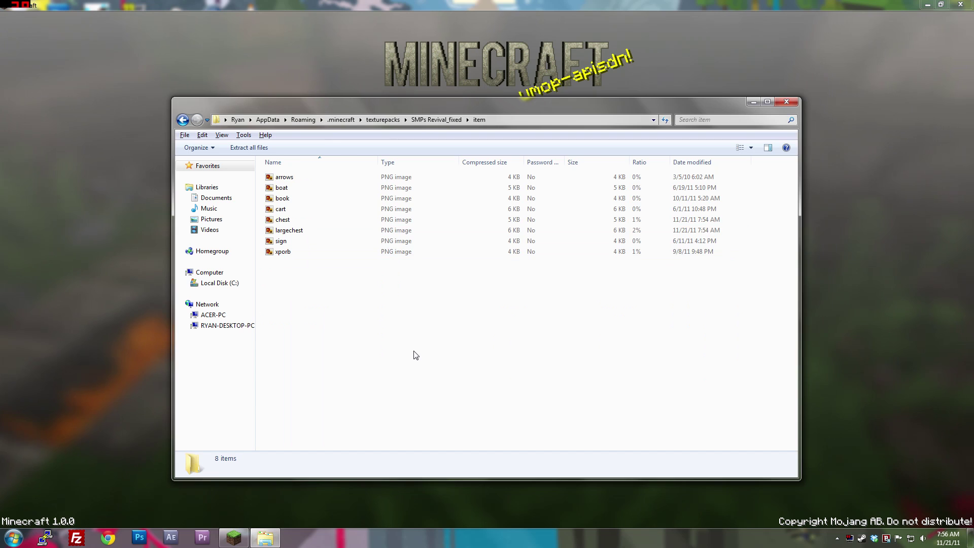
key(ctrl+v)
click(428, 243)
click(404, 216)
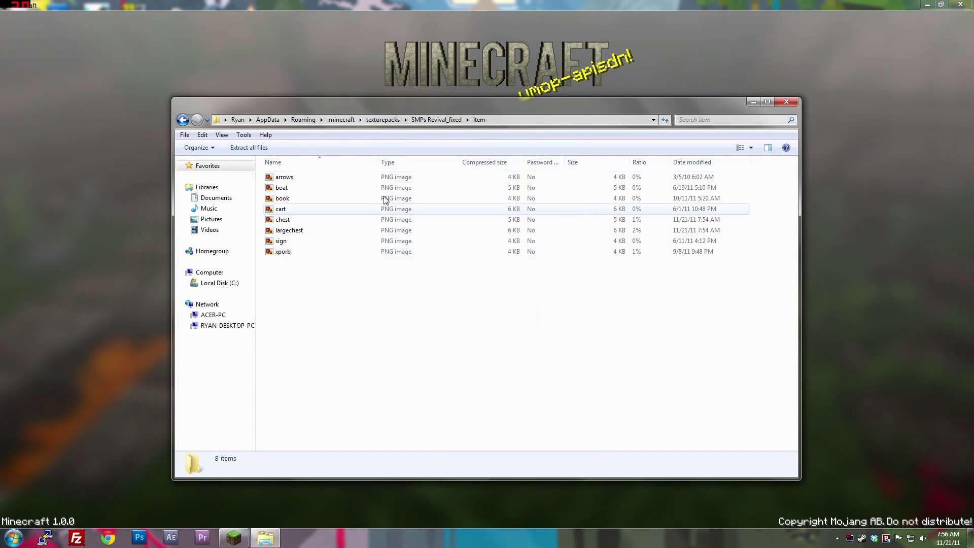
- Return to the texturepacks folder and delete only the loose chest and largechest images
click(377, 120)
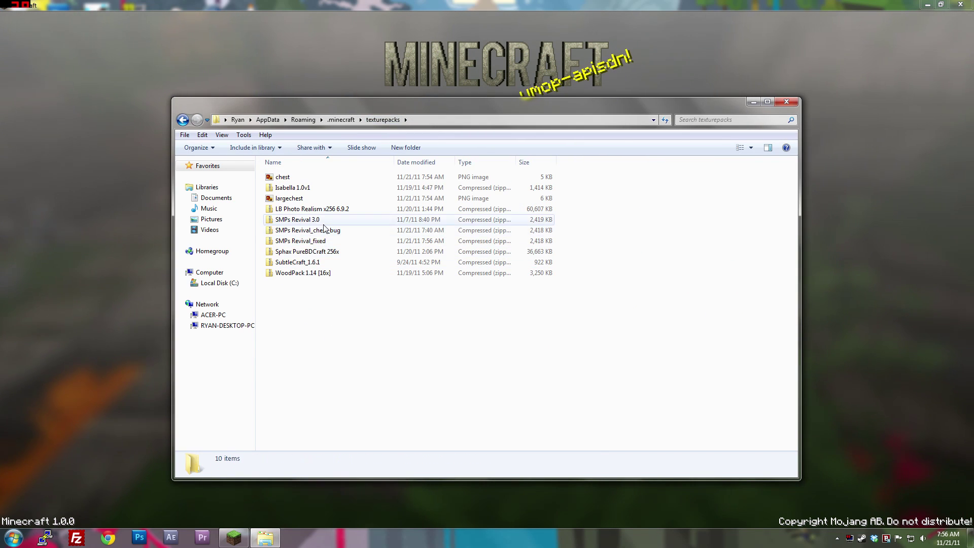
click(290, 200)
ctrl+click(289, 177)
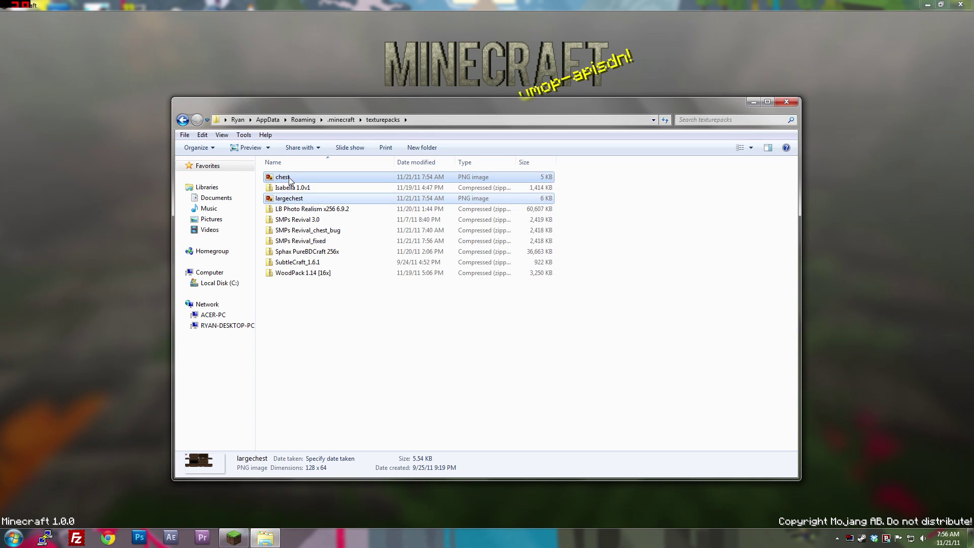
key(Delete)
key(Return)
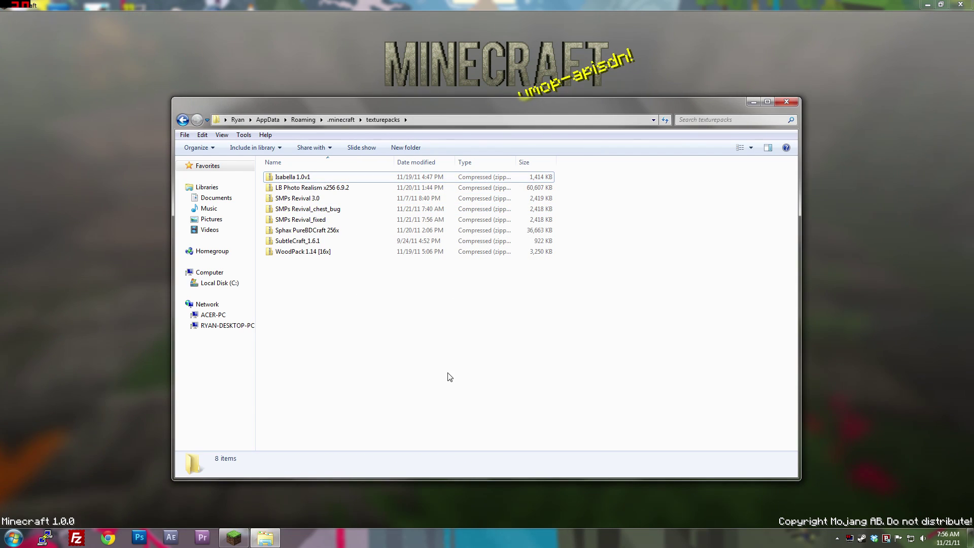
- Switch to Minecraft, choose the SMPs Revival_fixed.zip texture pack, and load the first singleplayer world
click(966, 41)
click(522, 247)
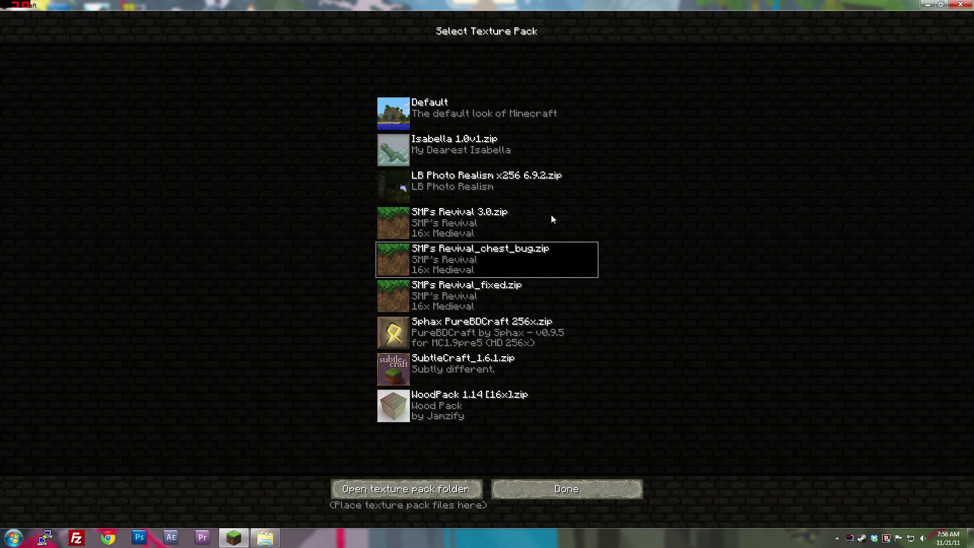
click(548, 485)
click(447, 202)
double_click(447, 146)
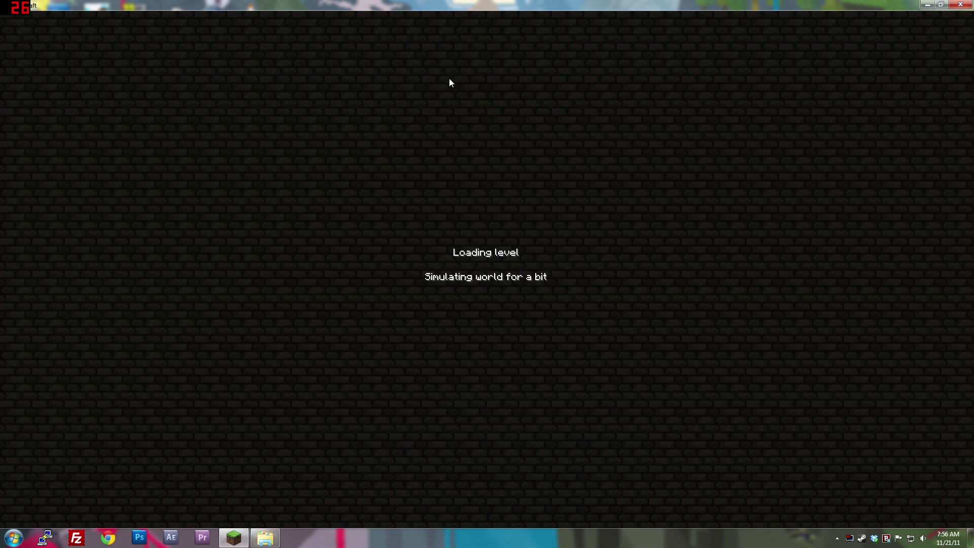
- Walk around the large chests in the world and examine their lid and side textures from several angles
key(w)
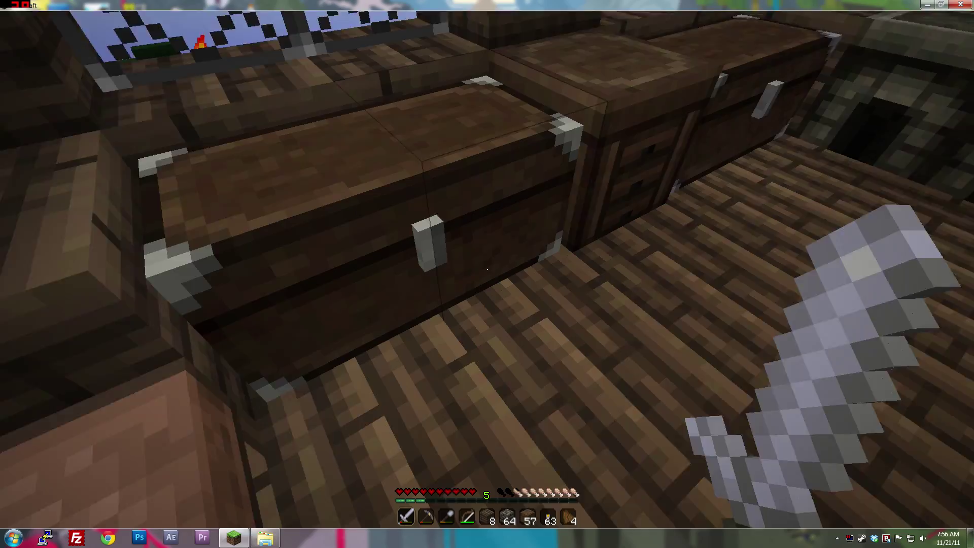
key(w)
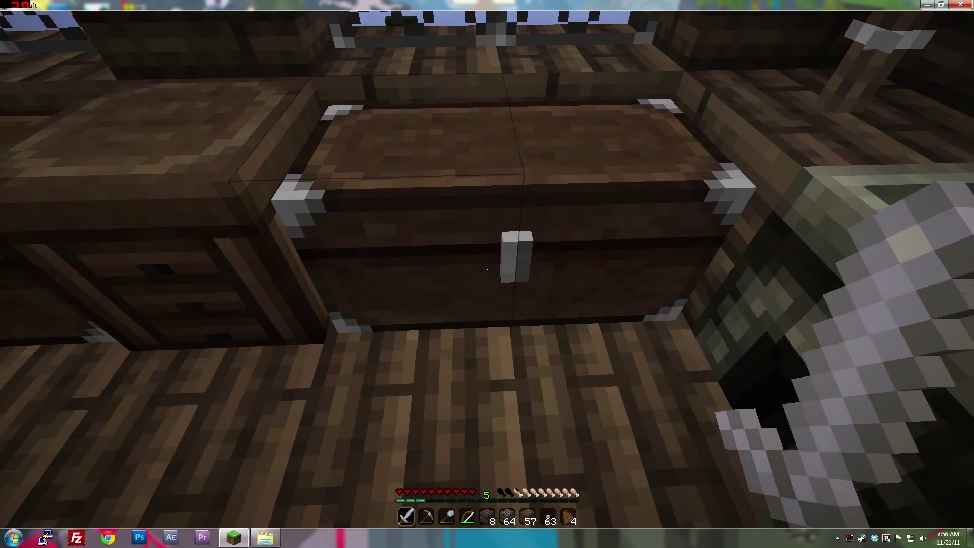
key(w)
key(w)
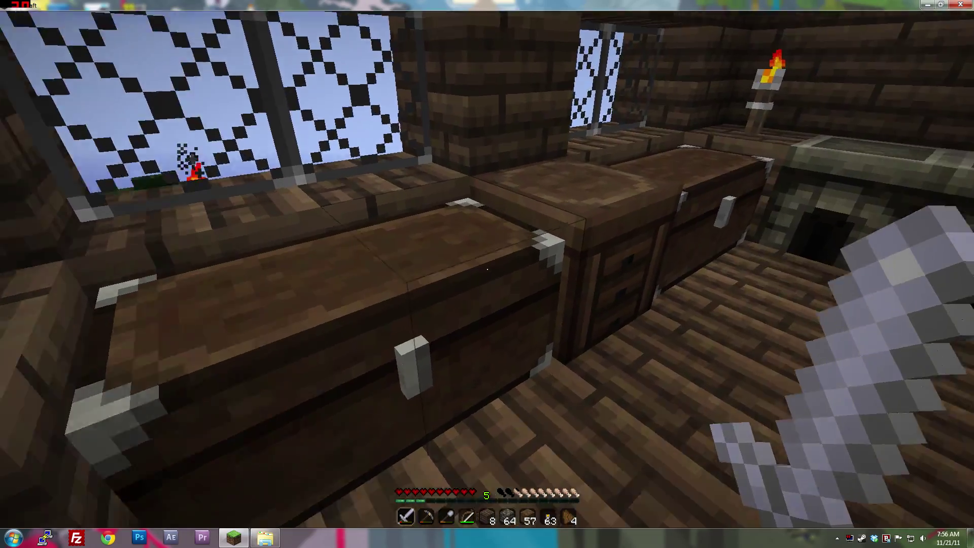
key(space)
key(w)
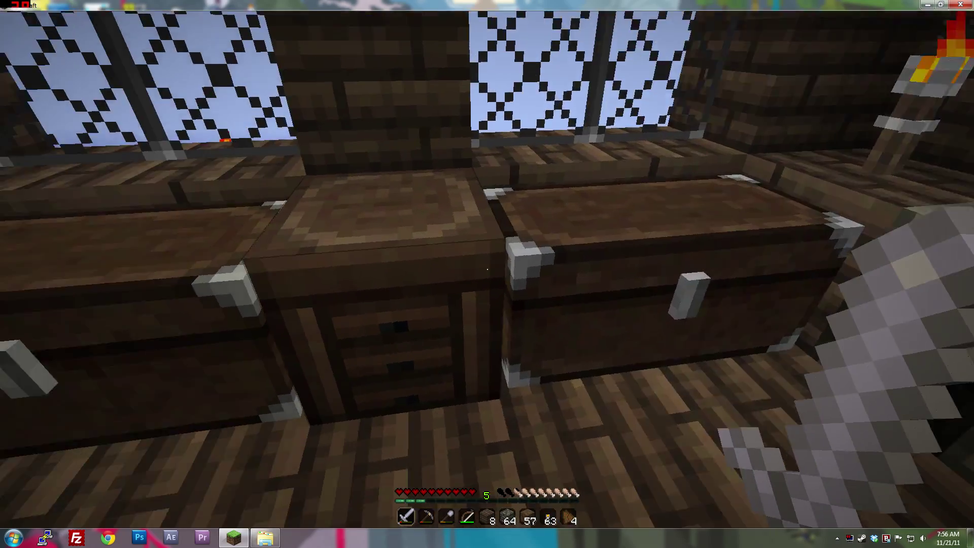
key(a)
key(w)
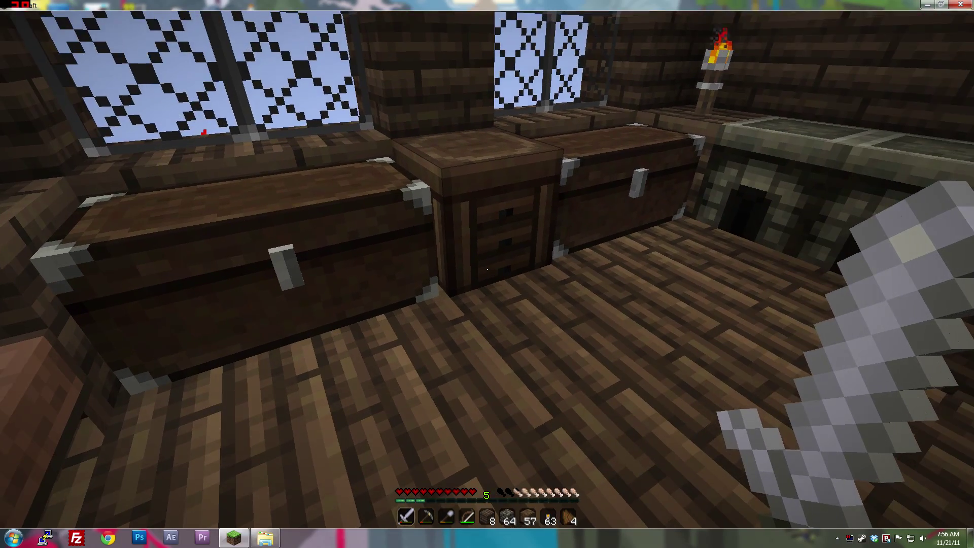
key(w)
- Save and leave the world, and close Minecraft
key(Escape)
click(489, 263)
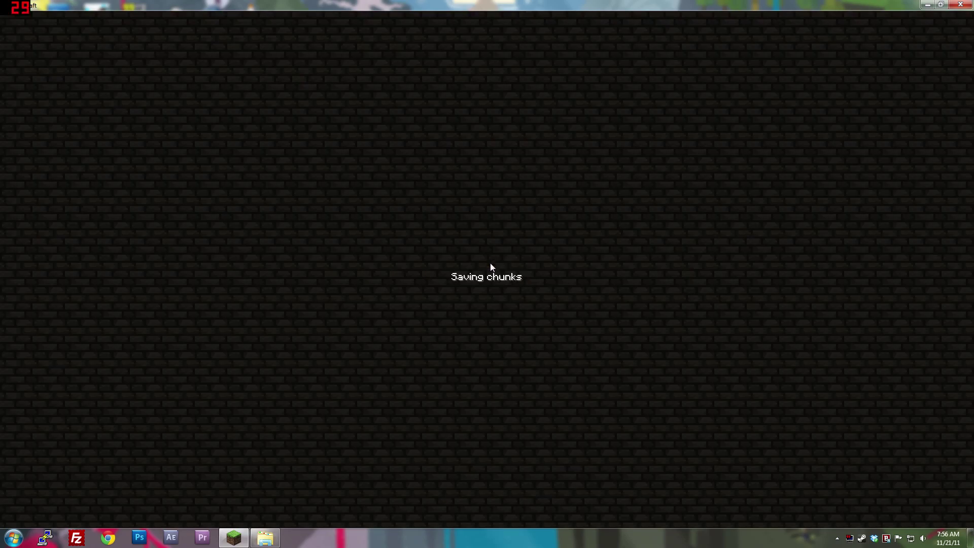
click(959, 4)
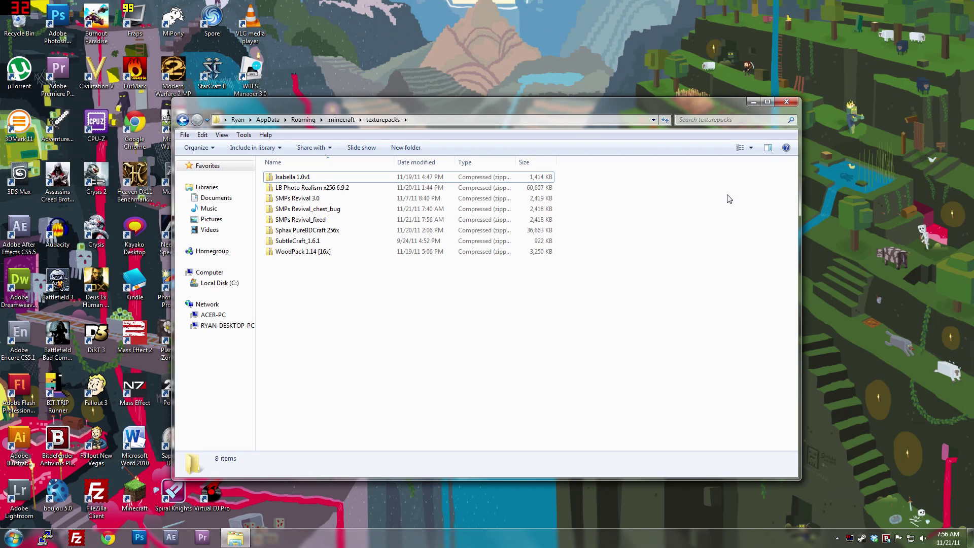